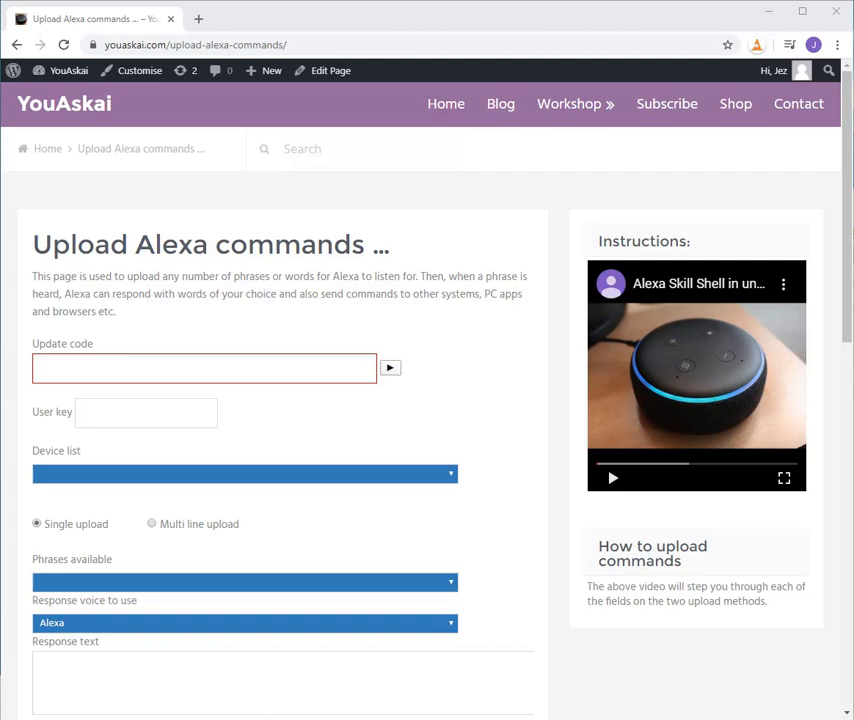
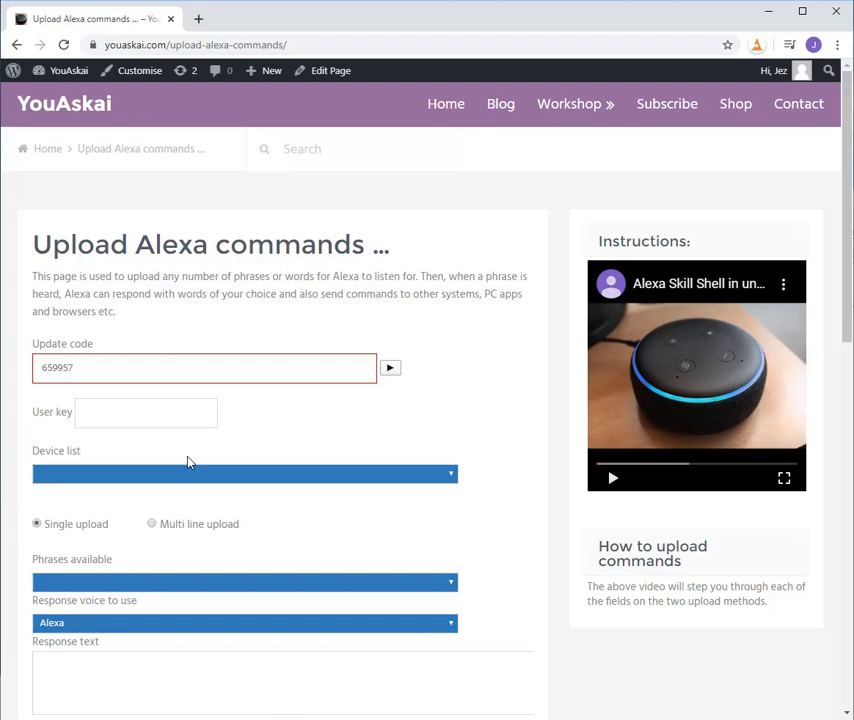
Enter the account's update code and load its settings, with Update all devices as the target.
click(391, 370)
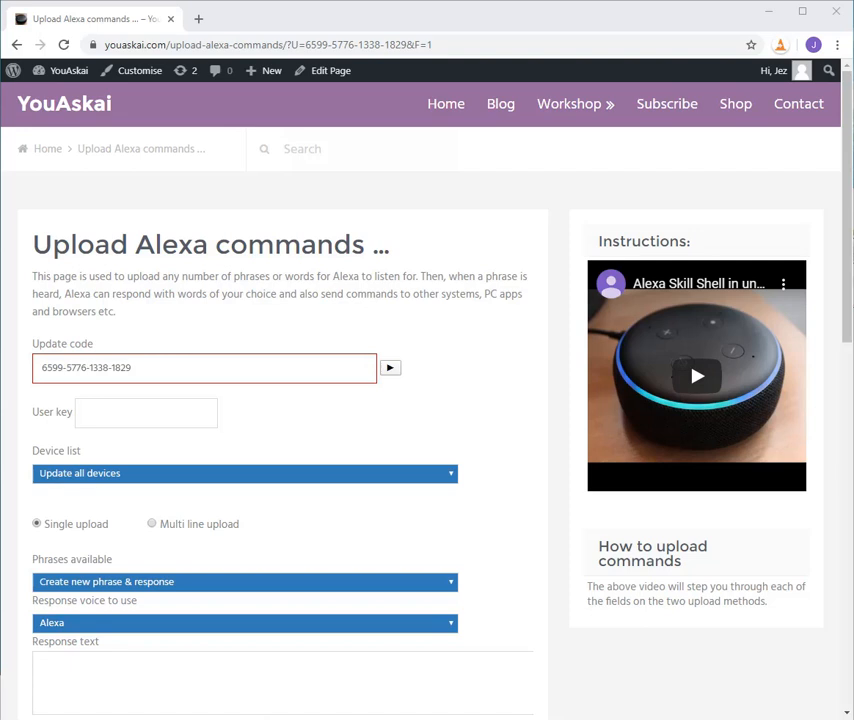
scroll(412, 522, down, 3)
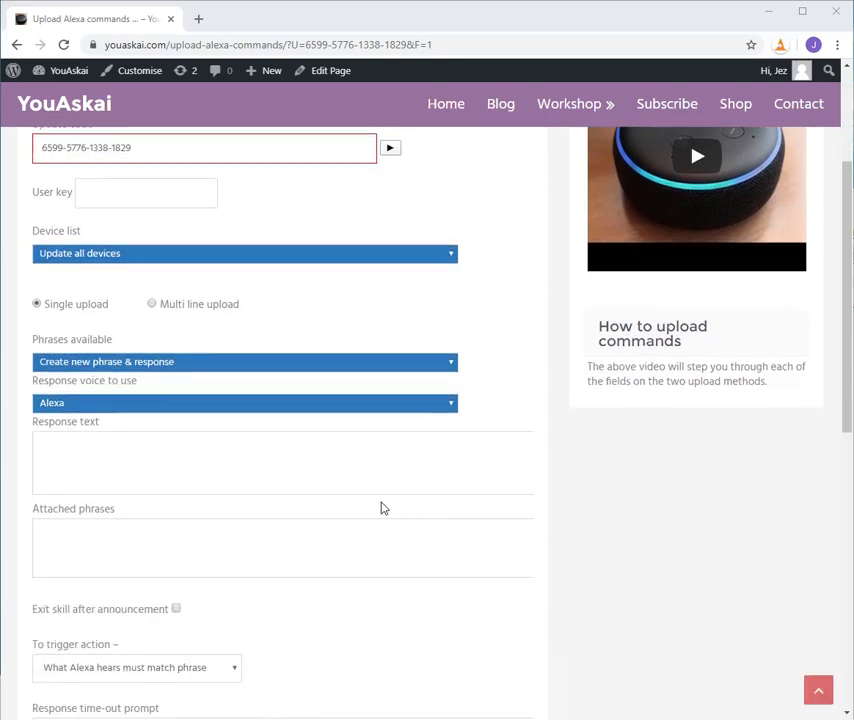
Upload phrase 1001 for all devices, answered by a greeting that addresses the user by name.
scroll(381, 511, down, 2)
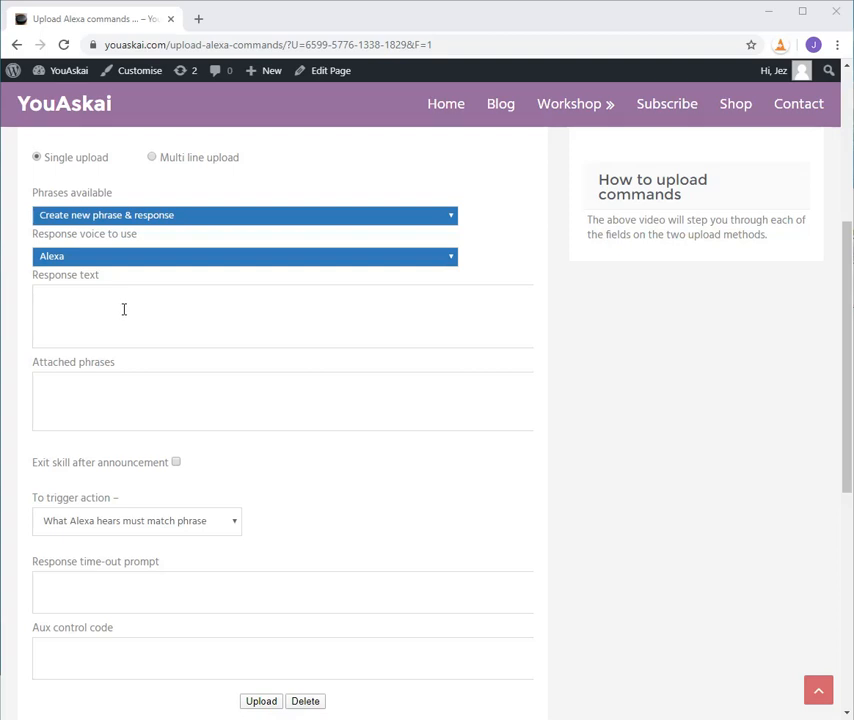
click(124, 307)
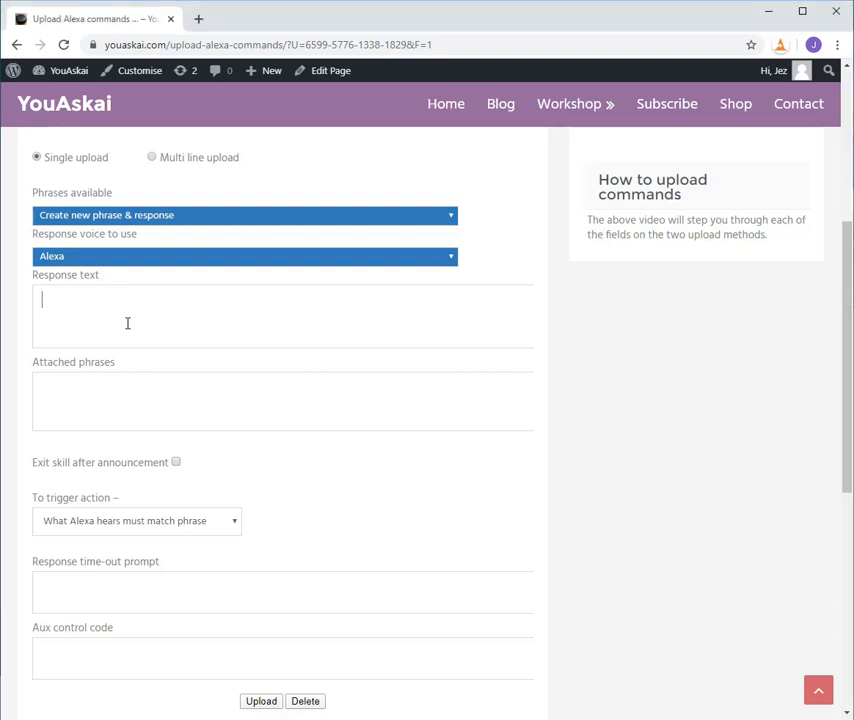
text(Hi Jez)
click(159, 408)
text(1001)
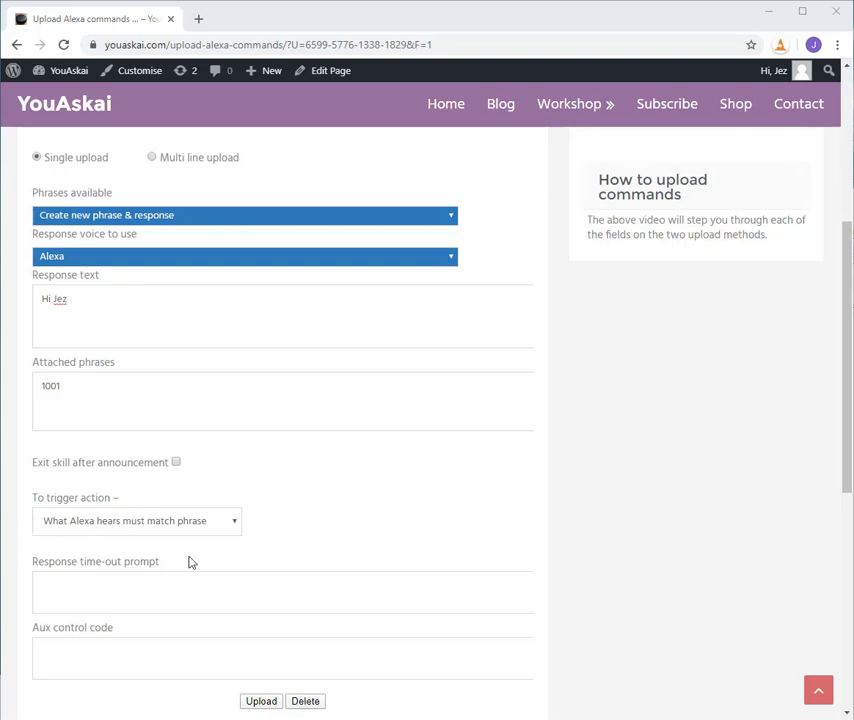
scroll(290, 572, down, 2)
click(264, 556)
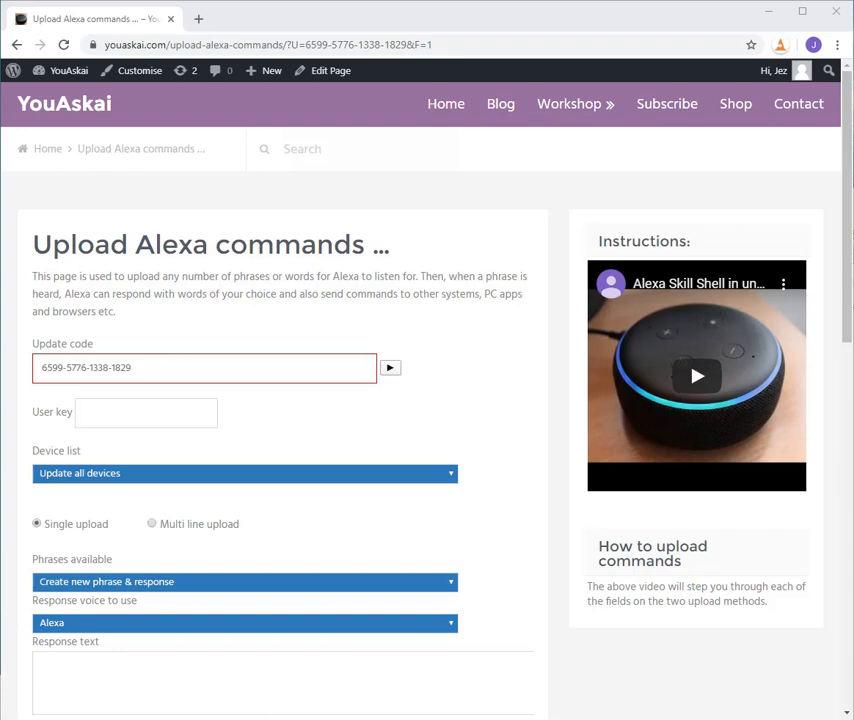
Upload the phrase 'What are my jobs' with a chores response starting 'Tidy your room'.
scroll(135, 540, down, 3)
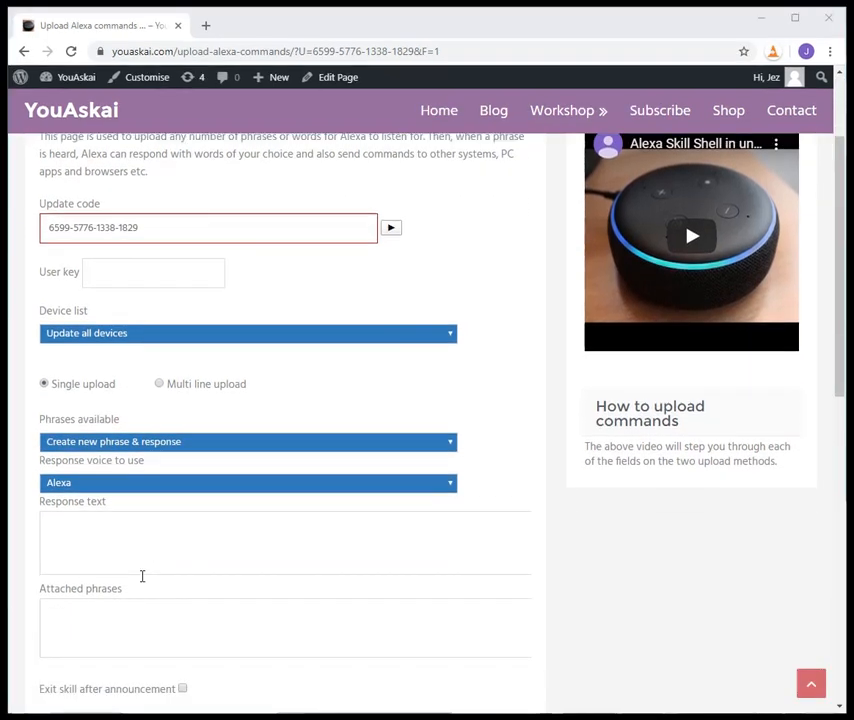
scroll(142, 576, down, 3)
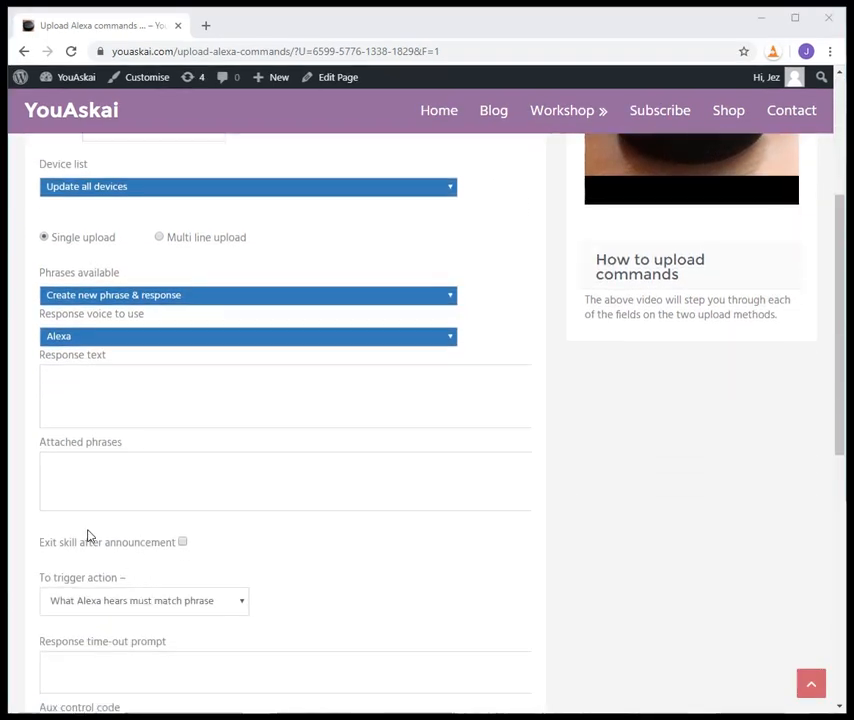
click(59, 465)
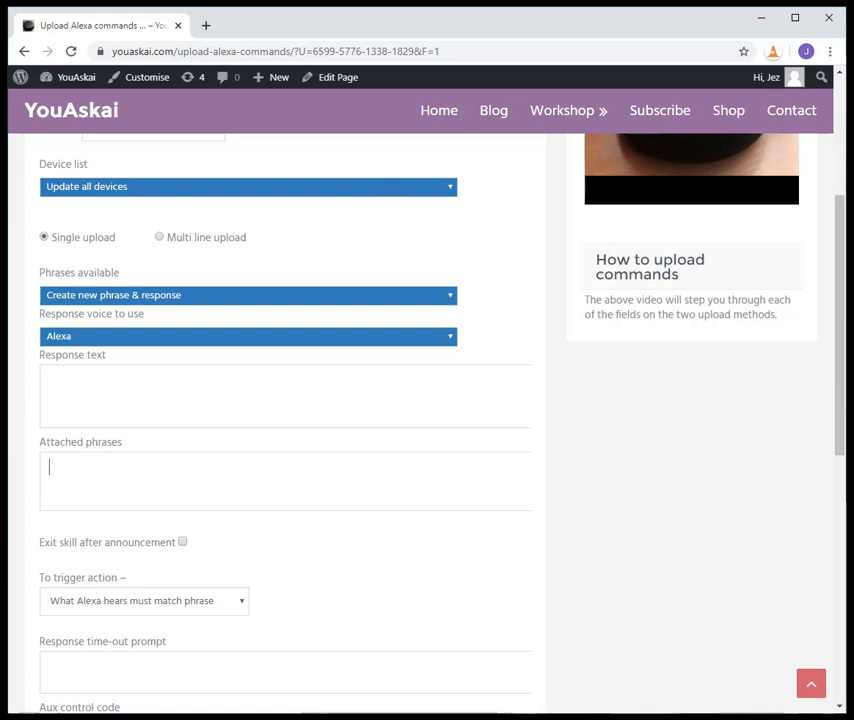
text(What are my jobs)
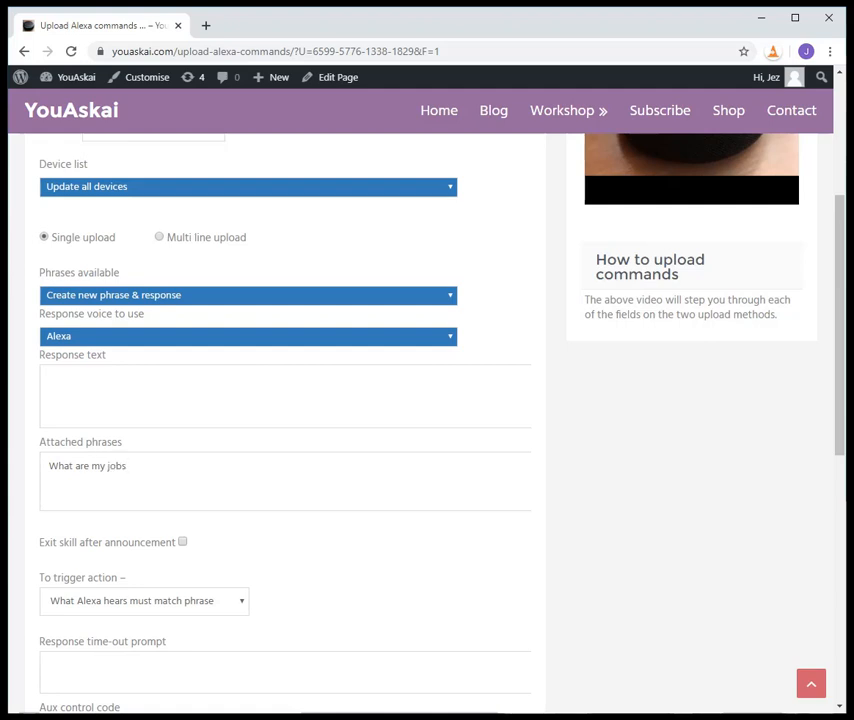
click(82, 389)
text(Tidy your room)
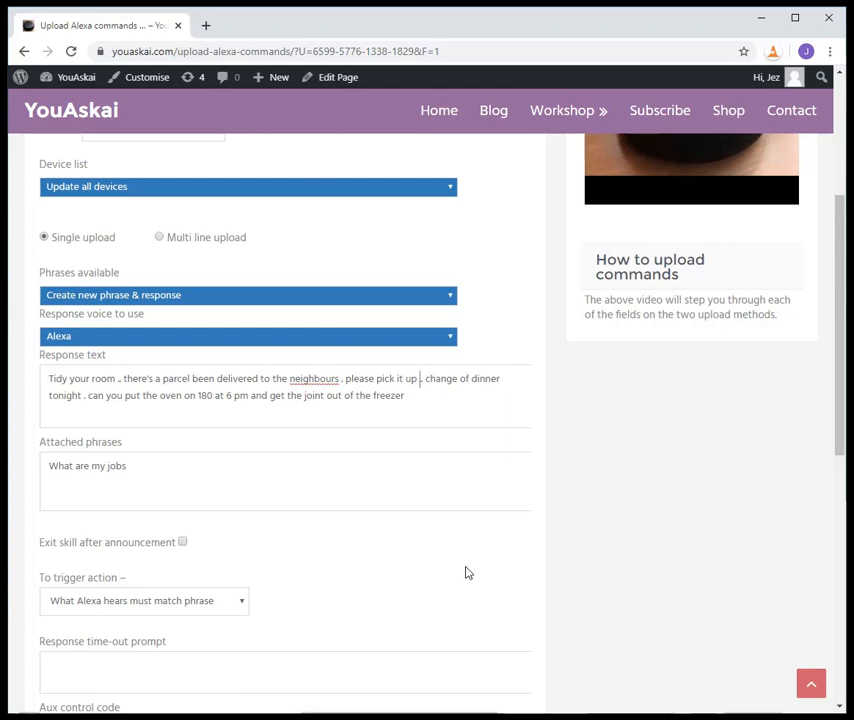
scroll(465, 572, down, 3)
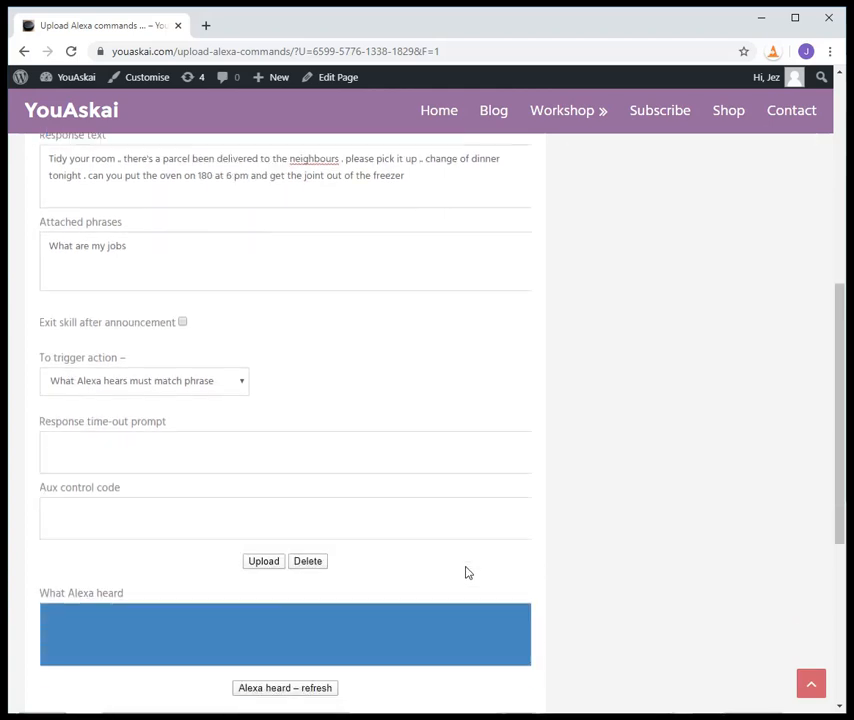
click(265, 563)
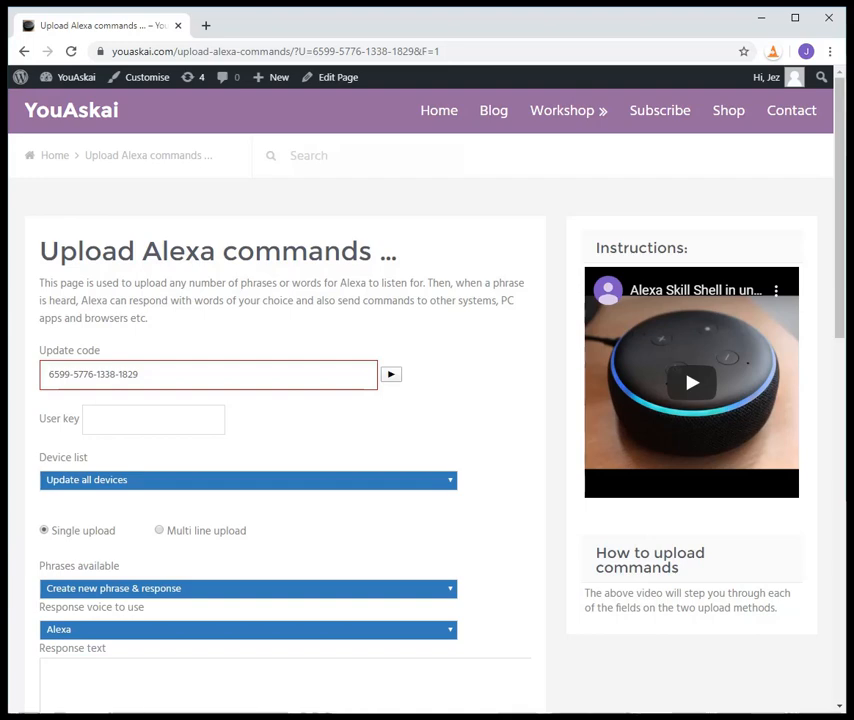
Select device -1-, replace its name with 'Living room', and upload the change.
click(450, 484)
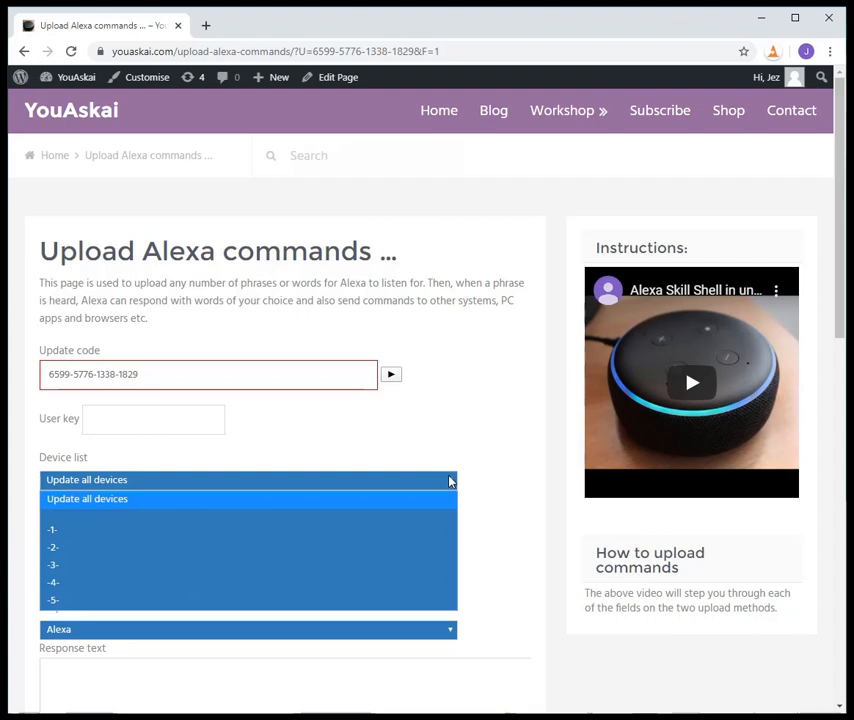
click(68, 537)
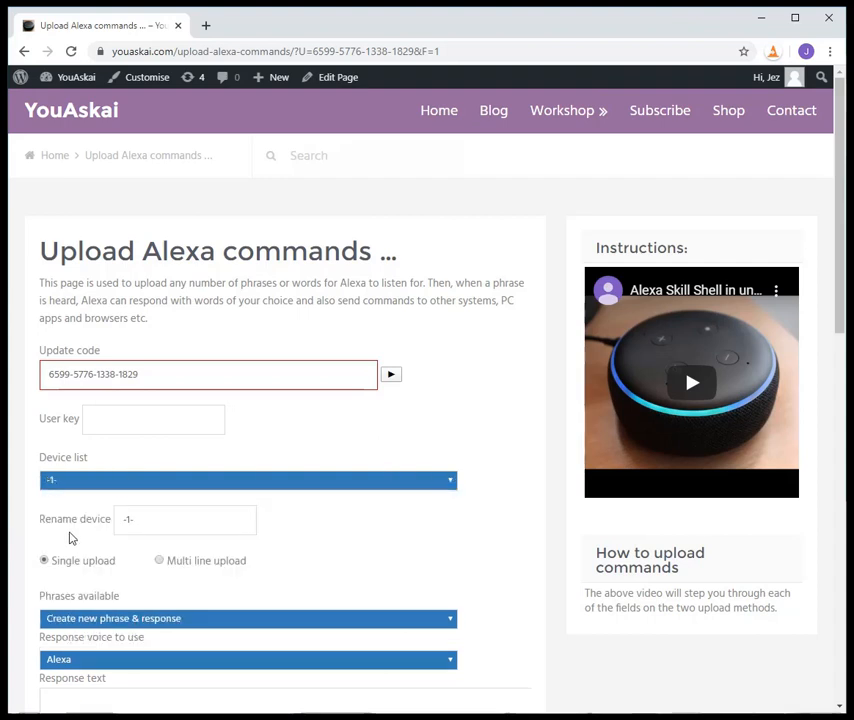
drag(139, 518, 107, 516)
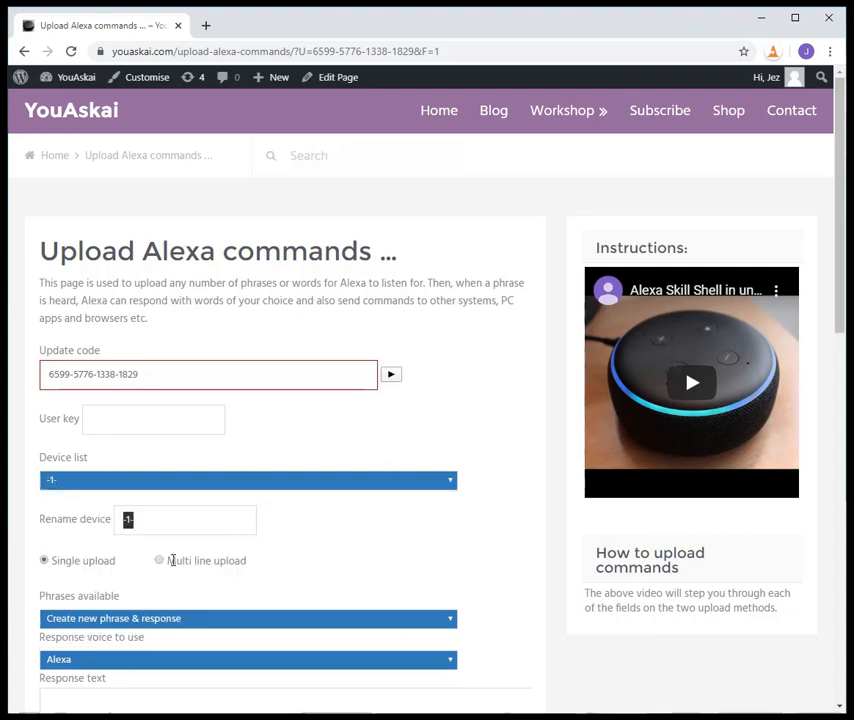
text(Living room)
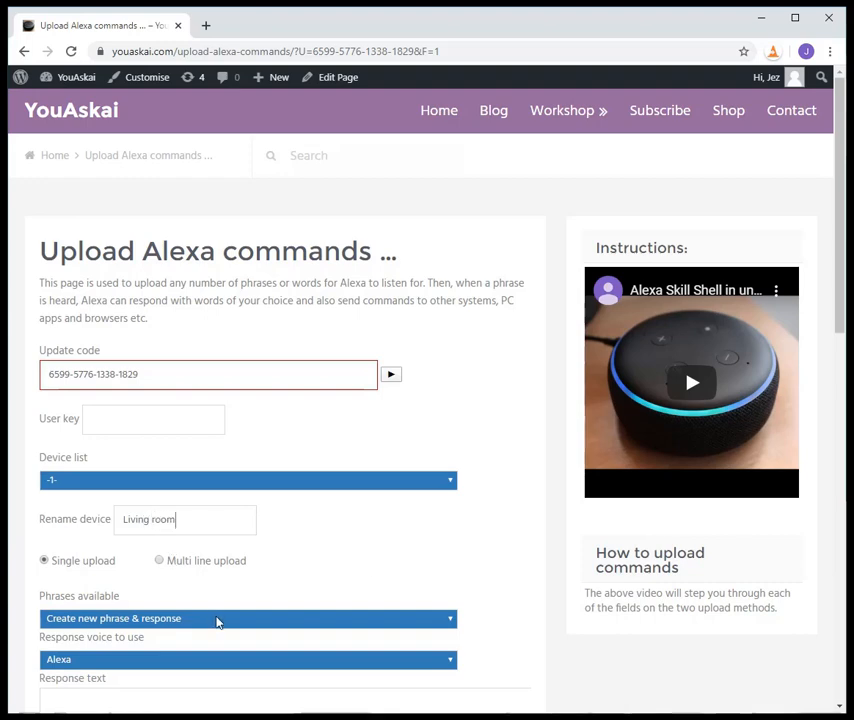
scroll(216, 622, down, 5)
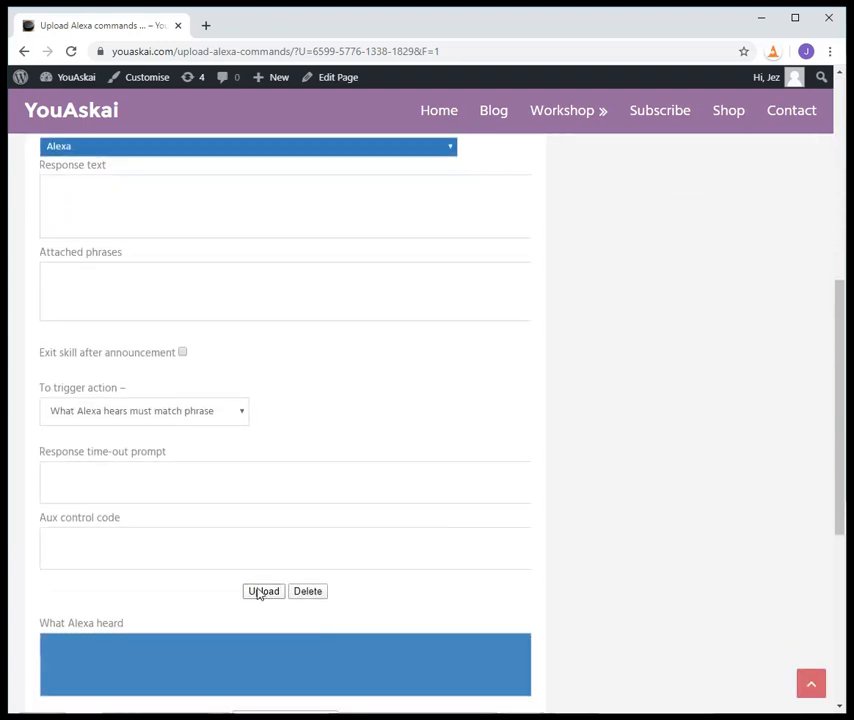
click(261, 592)
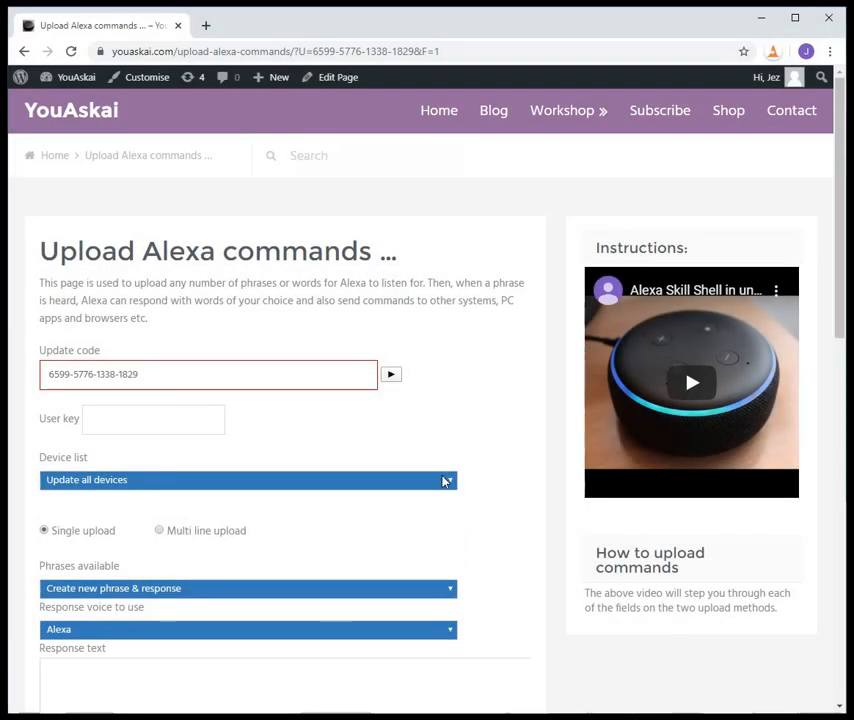
click(246, 489)
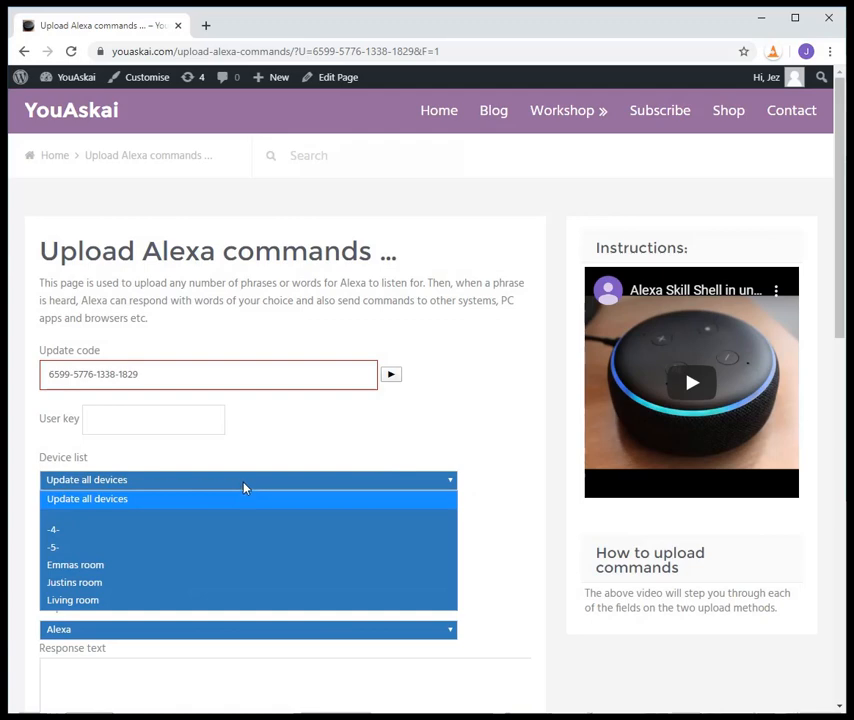
click(124, 587)
scroll(115, 594, down, 2)
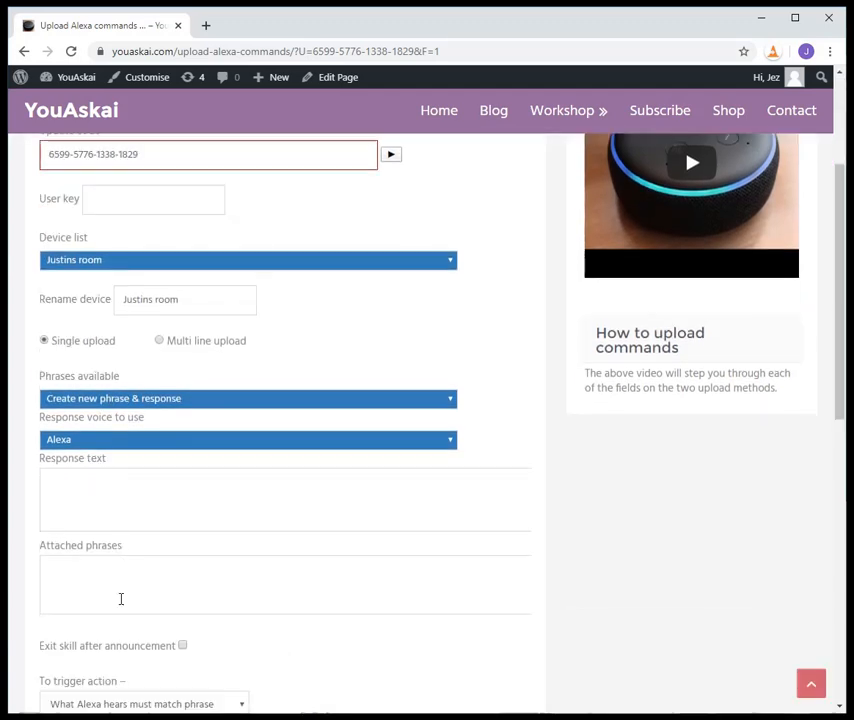
click(124, 589)
text(1)
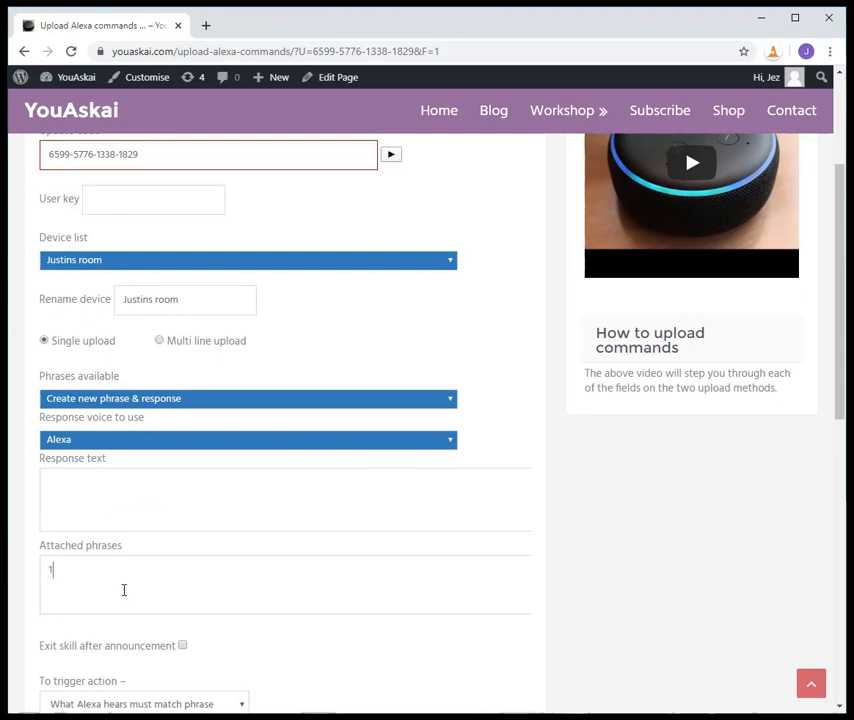
text(001)
click(131, 491)
text(Hey Batman)
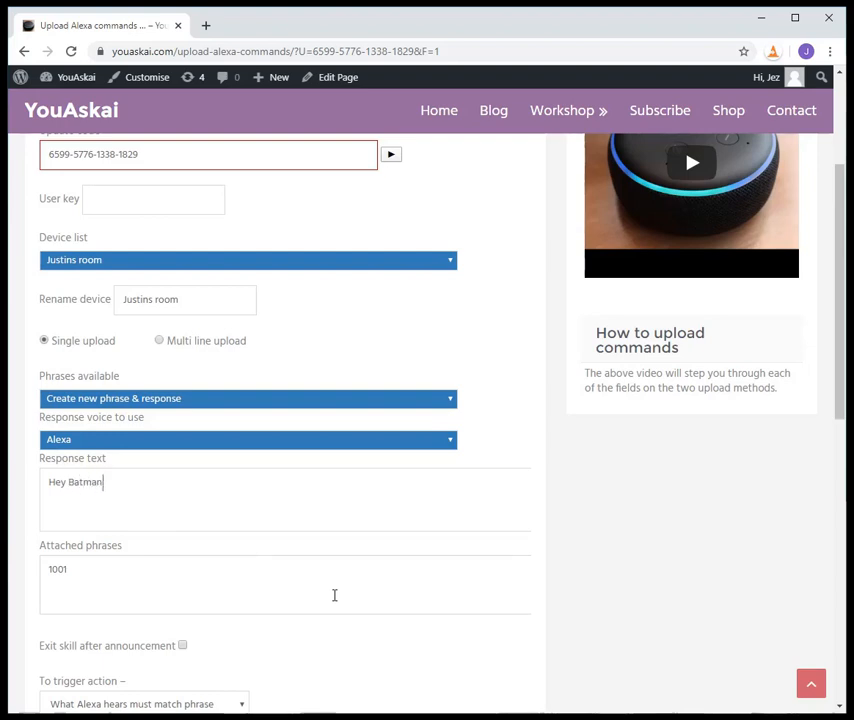
text( .)
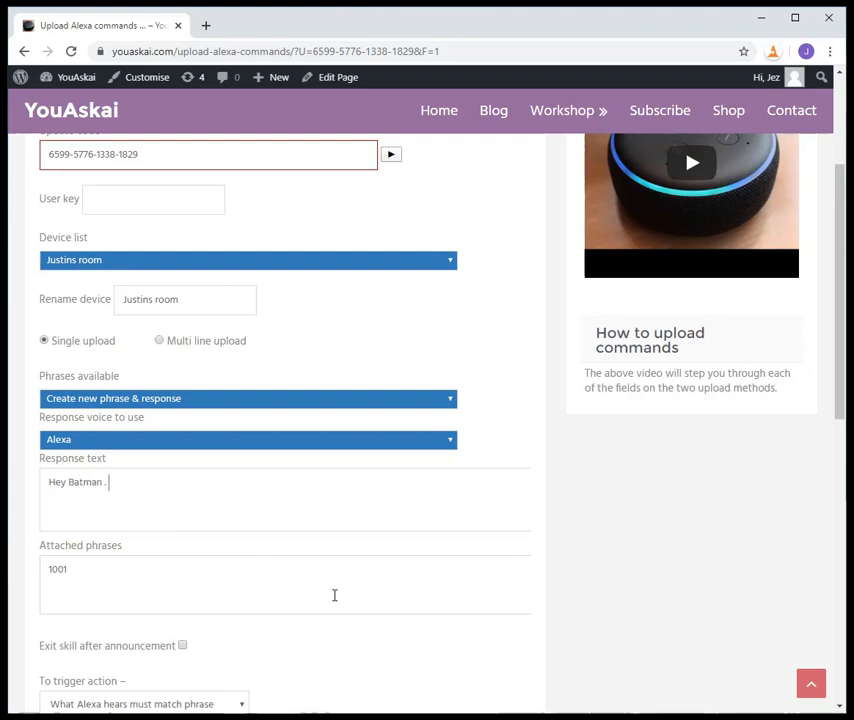
text( what's)
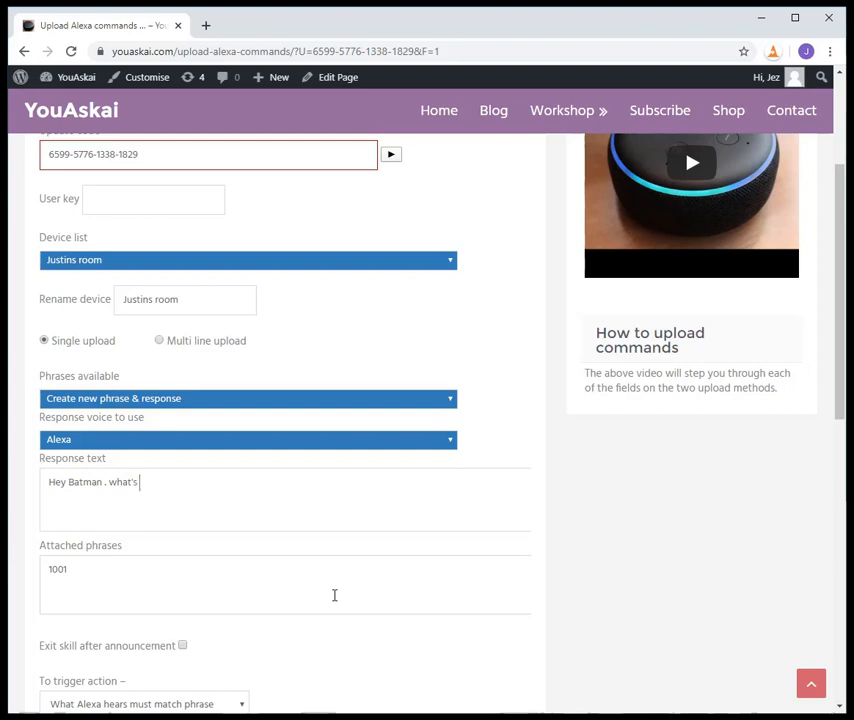
text( up dude)
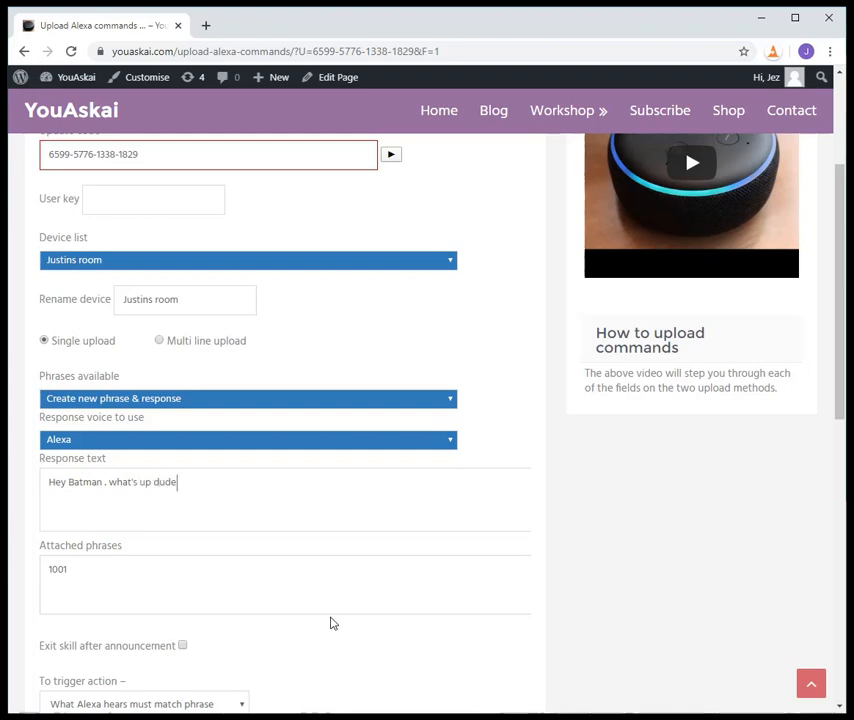
scroll(337, 627, down, 3)
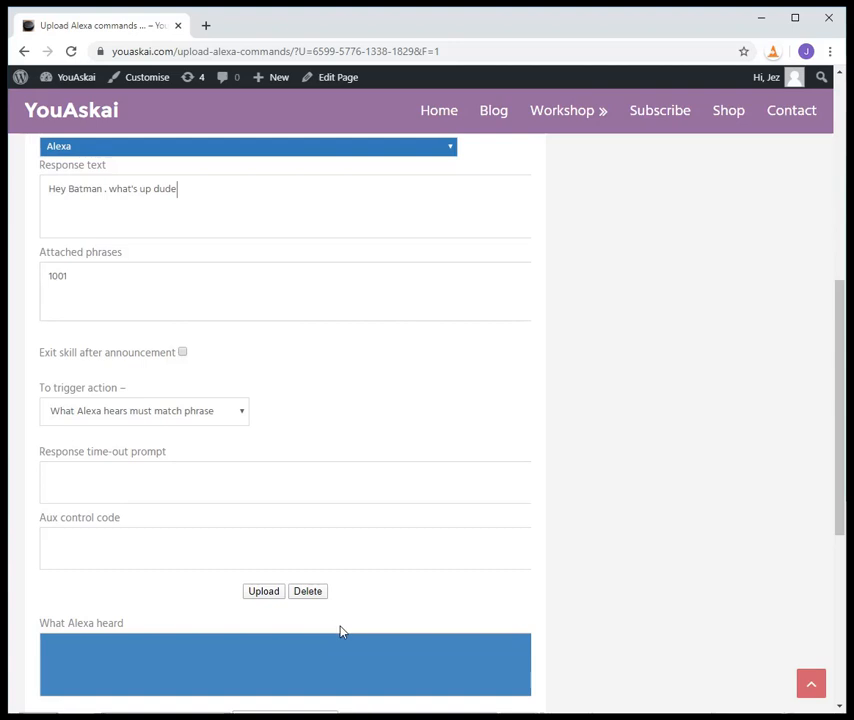
click(263, 593)
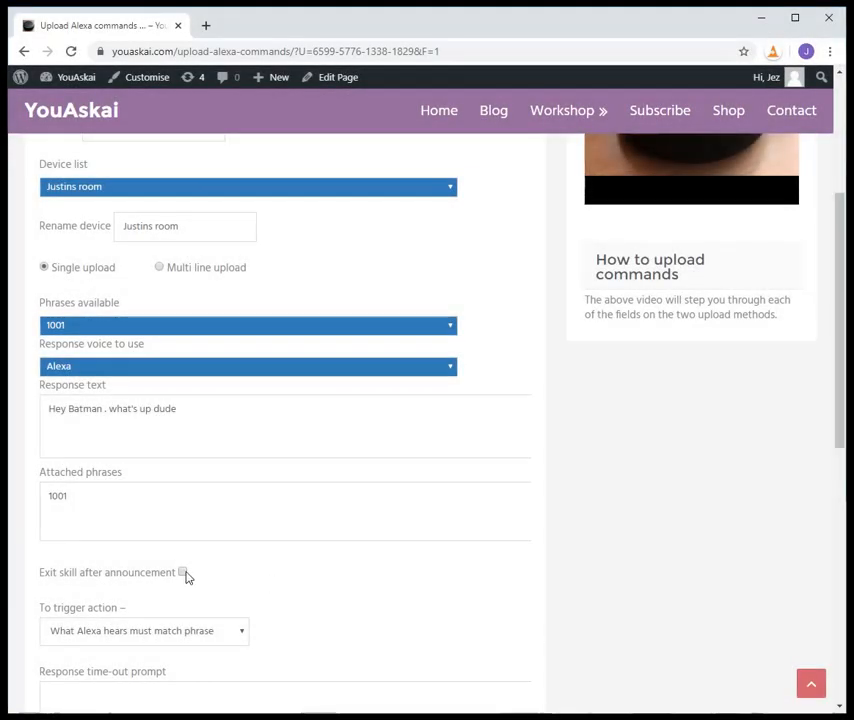
click(182, 573)
click(182, 573)
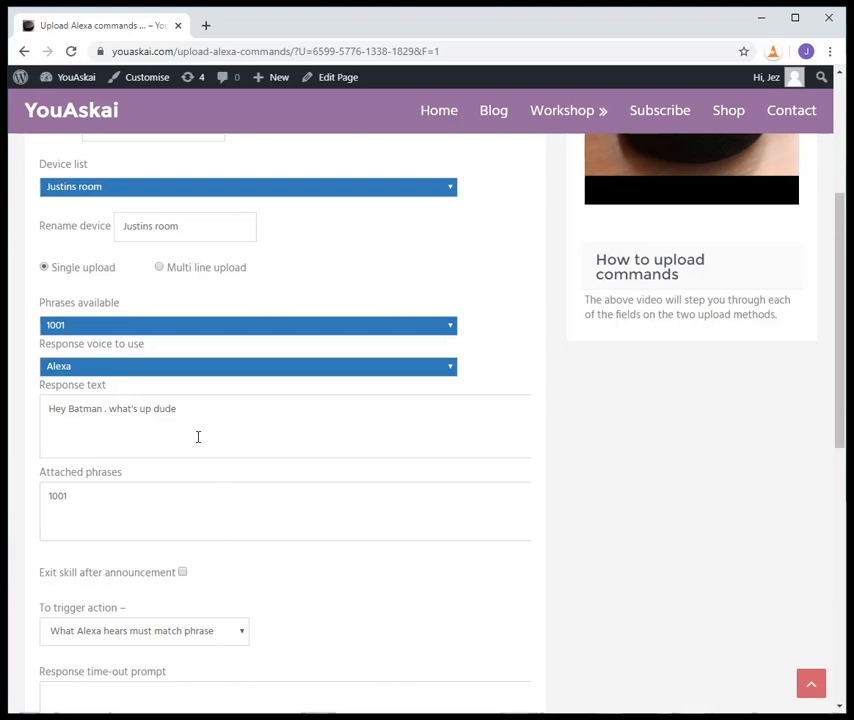
Enter 'oK' as the response text for the new phrase and review the phrase-matching setting.
scroll(178, 593, down, 3)
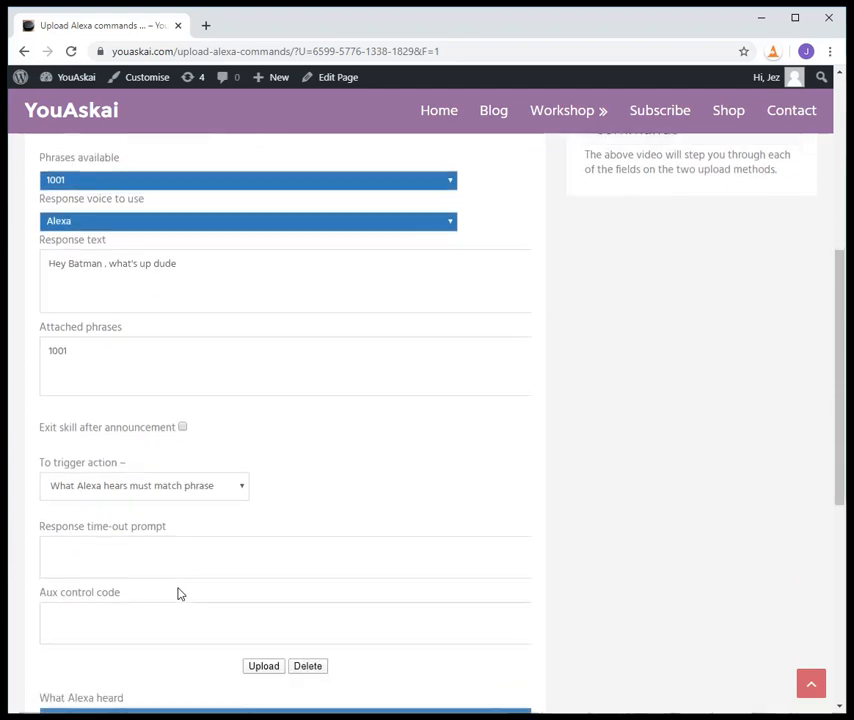
click(110, 470)
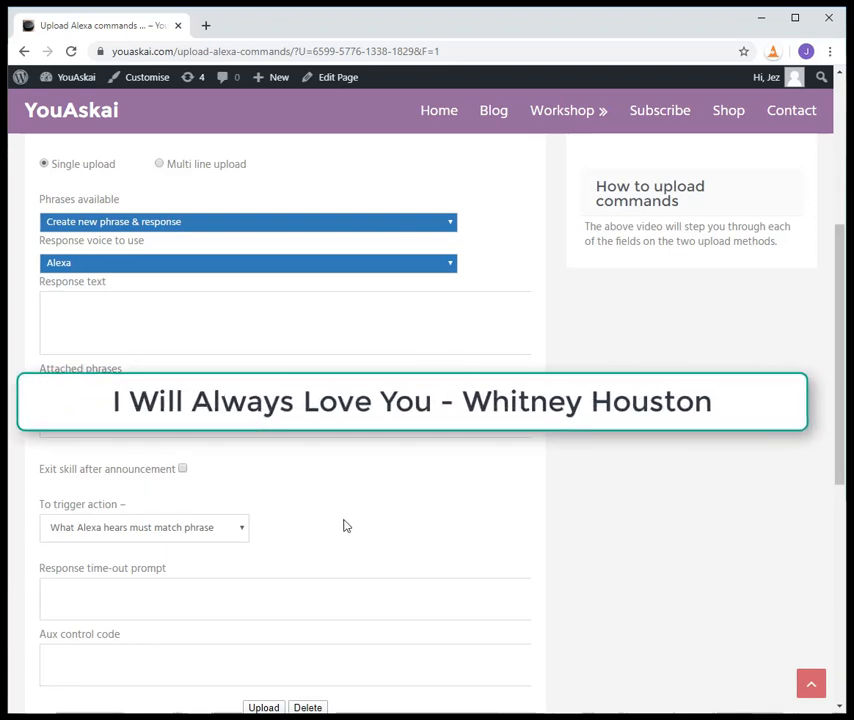
text(oK)
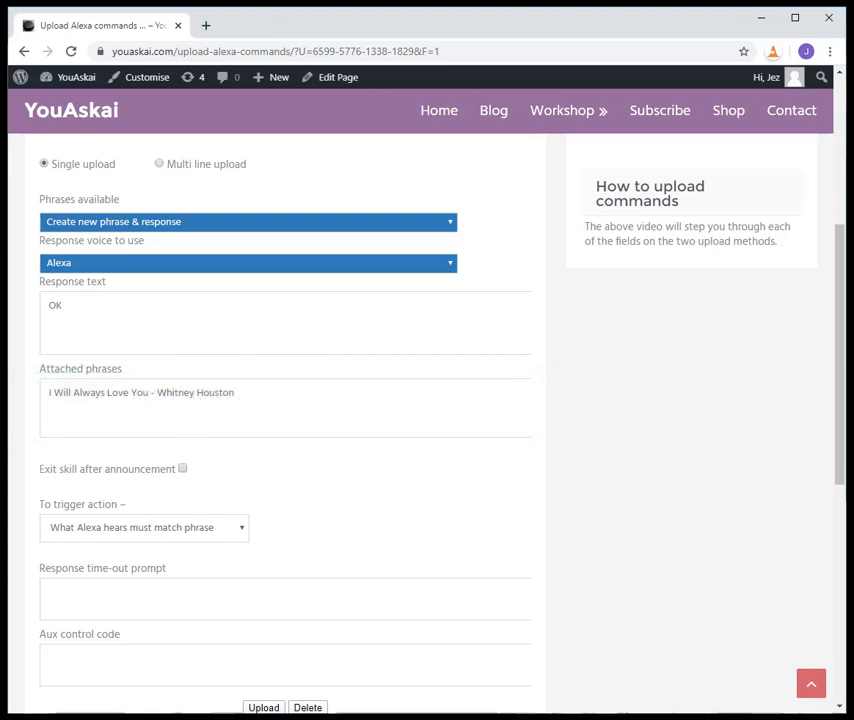
click(197, 538)
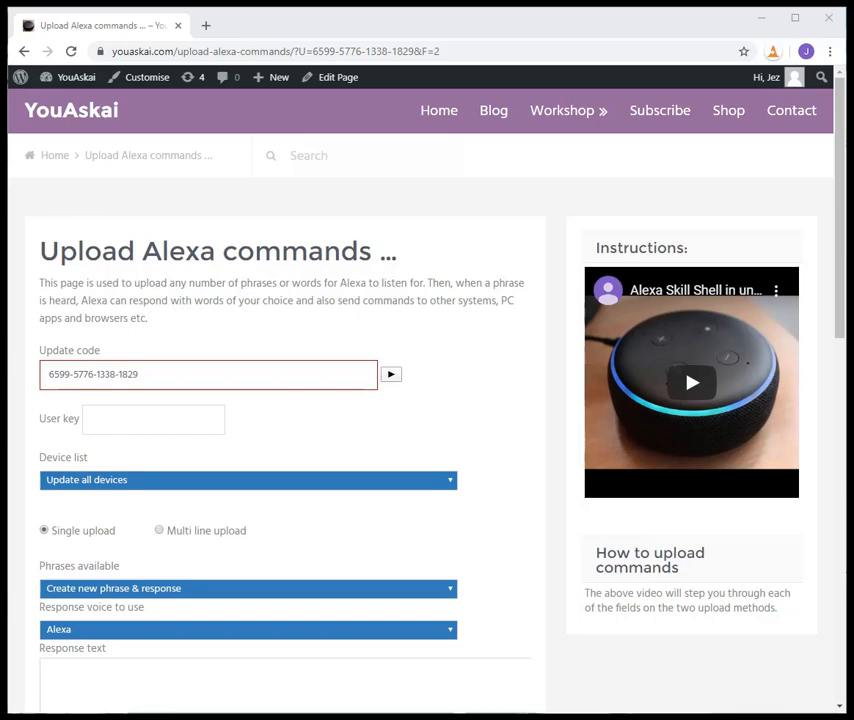
click(165, 589)
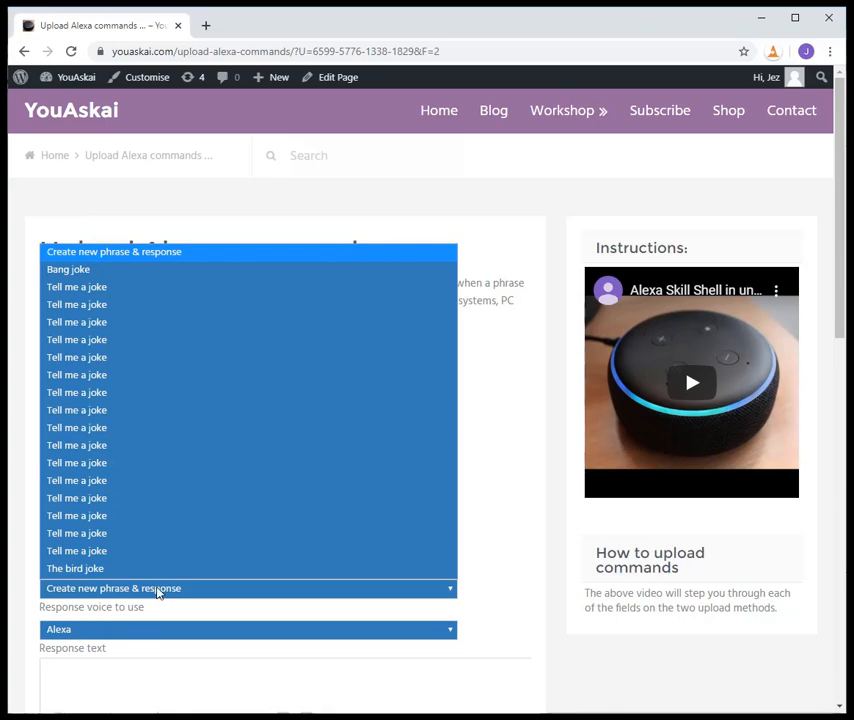
click(124, 290)
scroll(212, 571, down, 2)
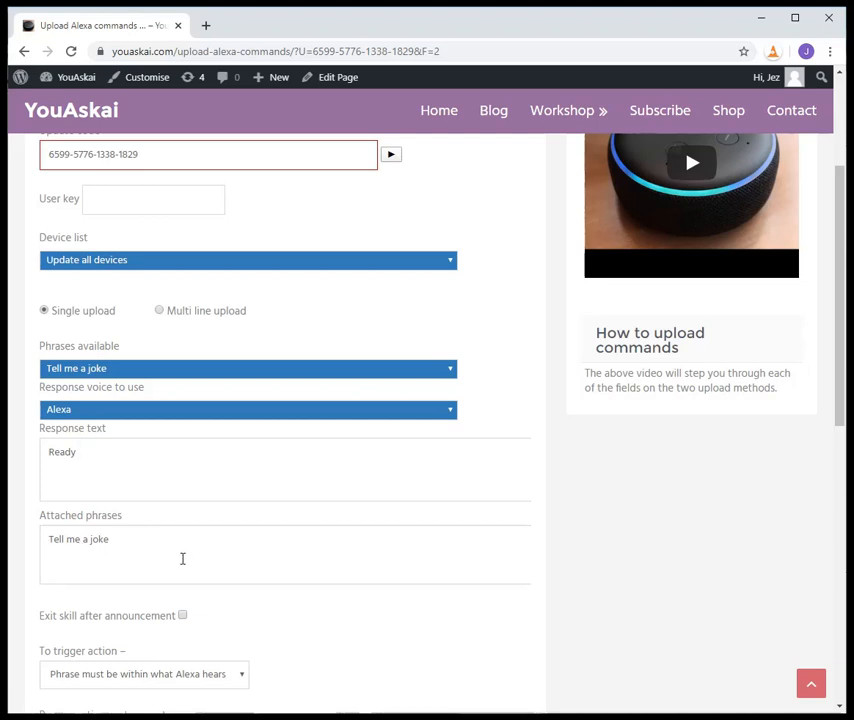
click(178, 372)
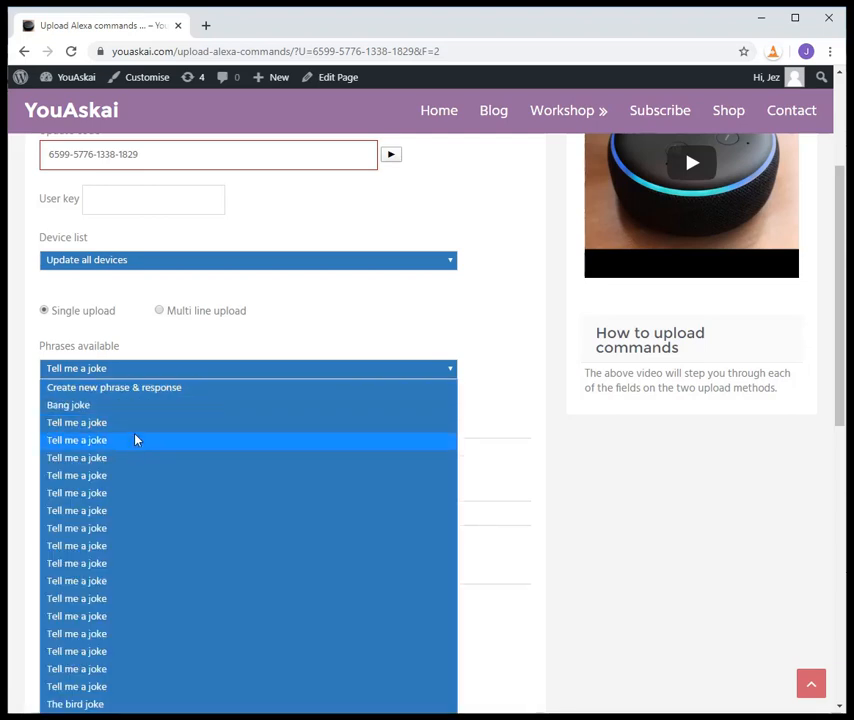
click(135, 440)
scroll(165, 515, down, 1)
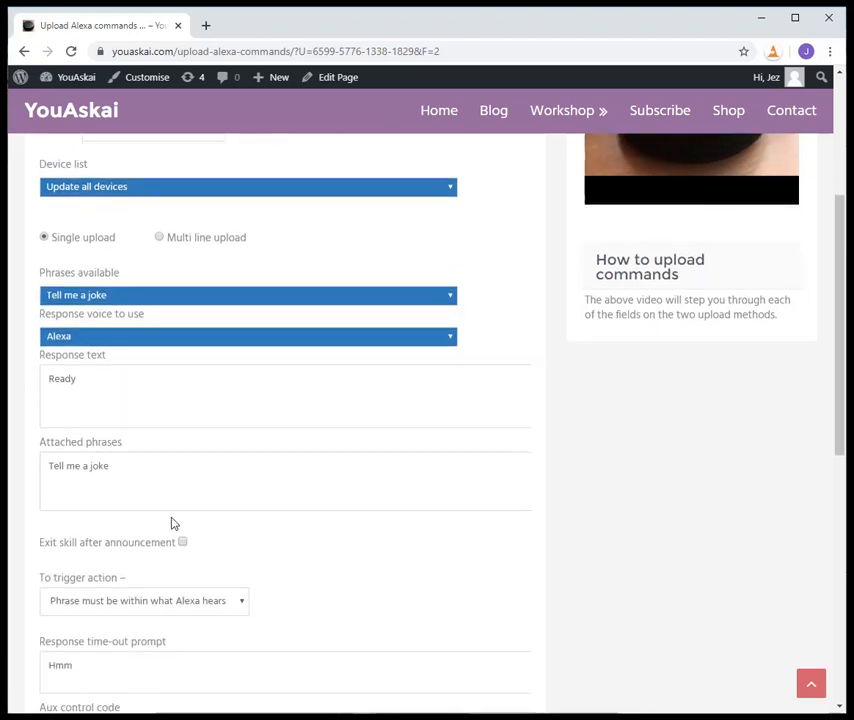
scroll(172, 523, down, 2)
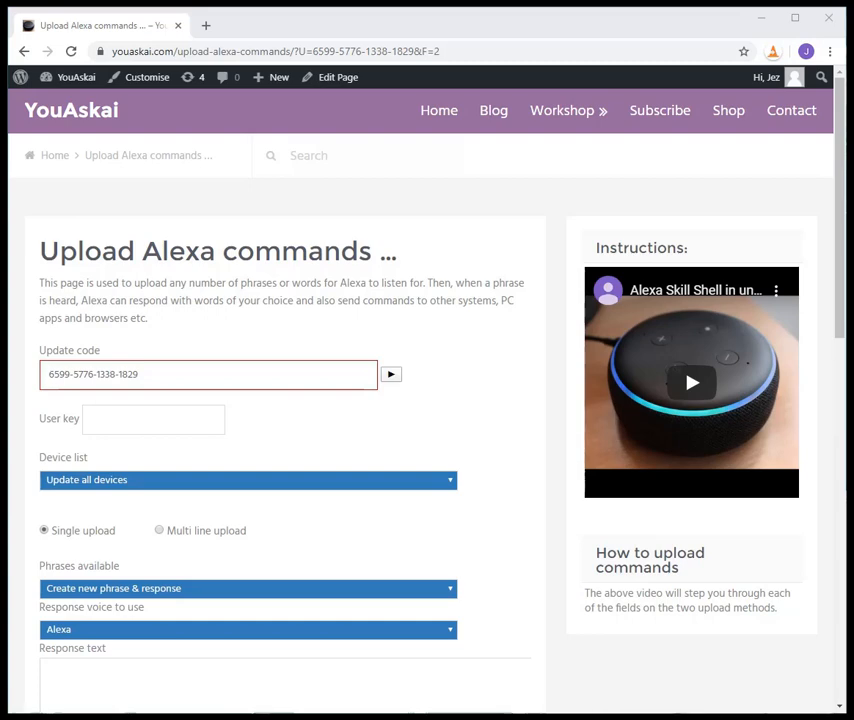
Paste the saved user key into the User key field and submit the form.
click(113, 421)
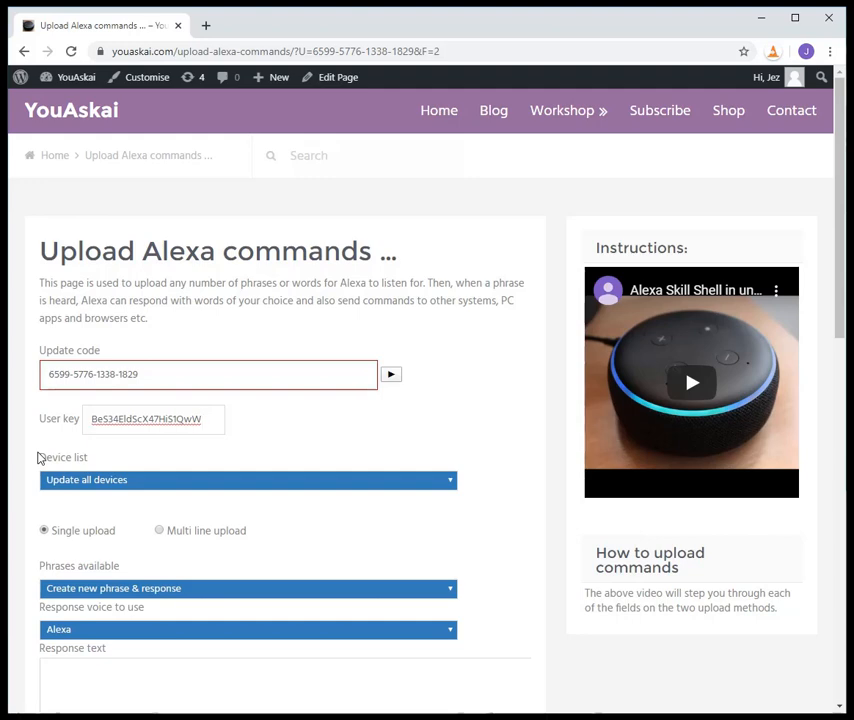
scroll(67, 488, down, 3)
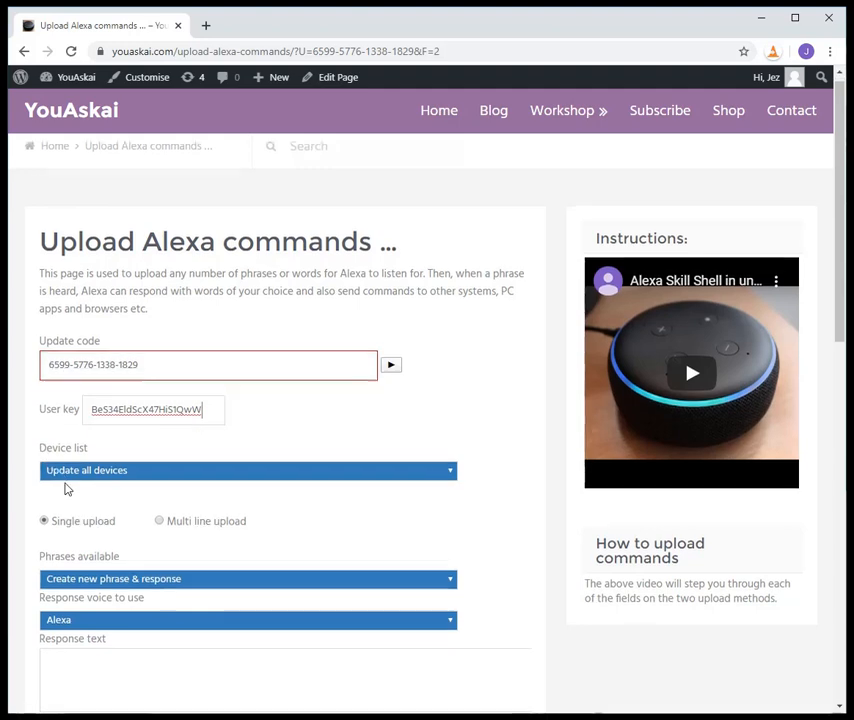
scroll(76, 501, down, 6)
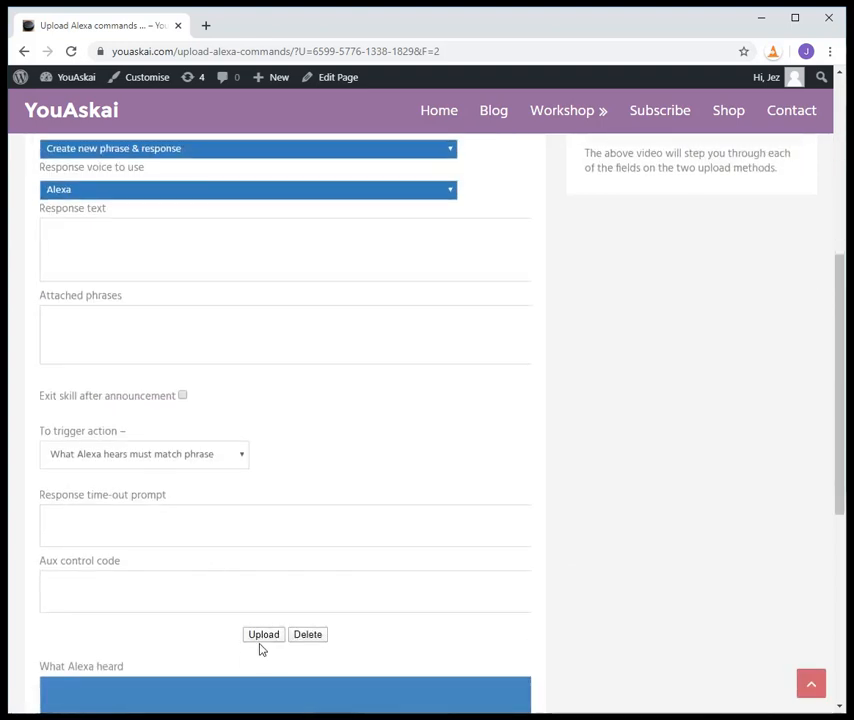
click(260, 640)
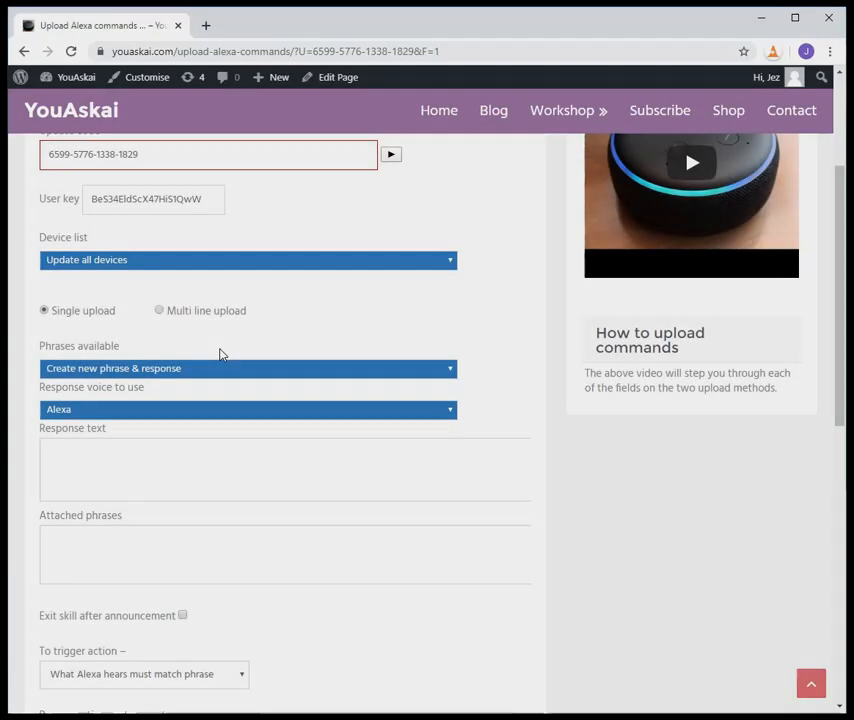
Refresh the 'What Alexa heard' record.
scroll(230, 370, down, 6)
scroll(239, 428, down, 1)
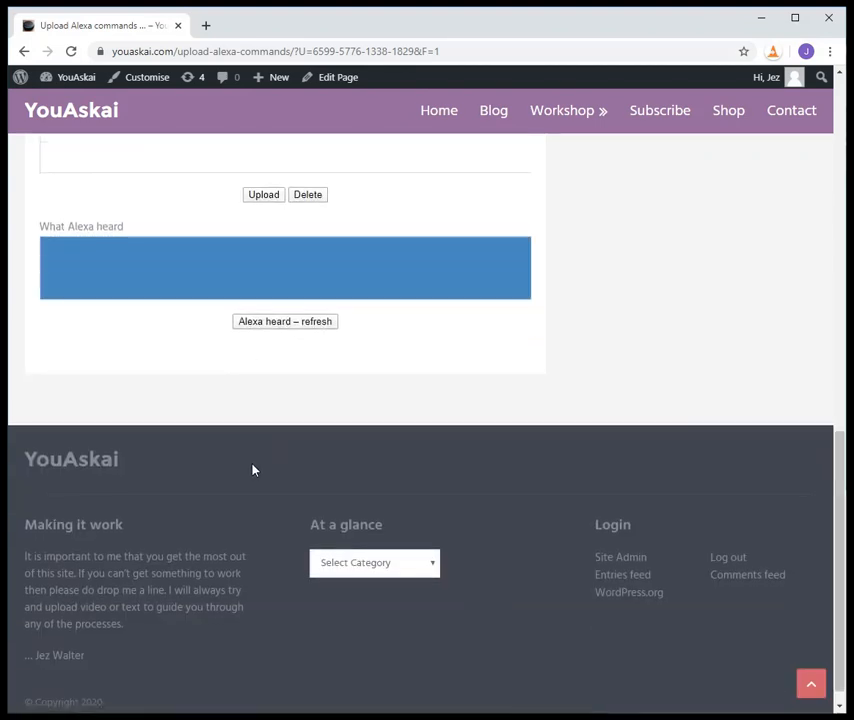
click(293, 323)
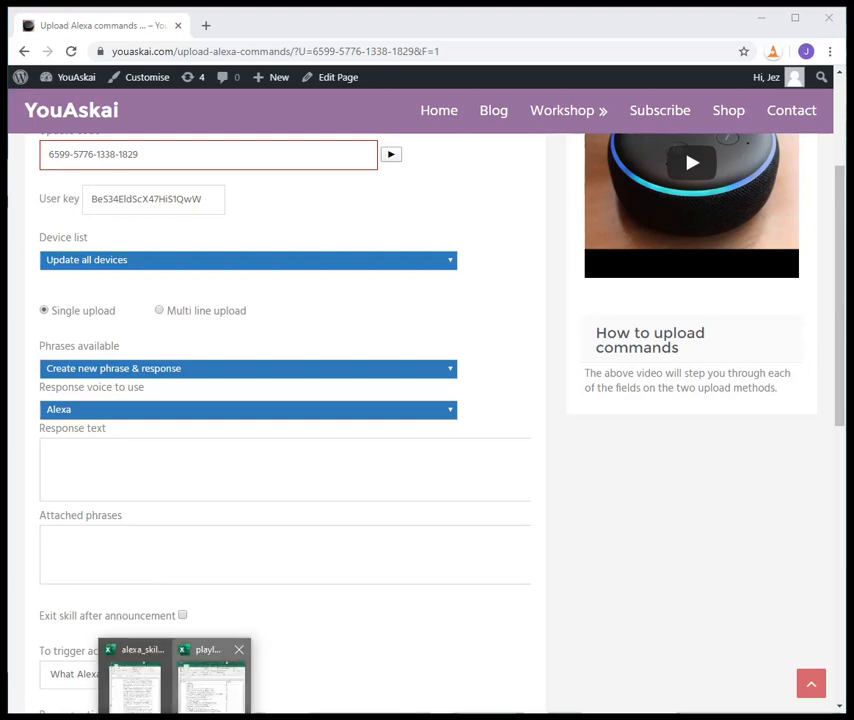
Select every cell of Sheet9 in playlists.xlsx, then return to the YouAskai page.
click(215, 680)
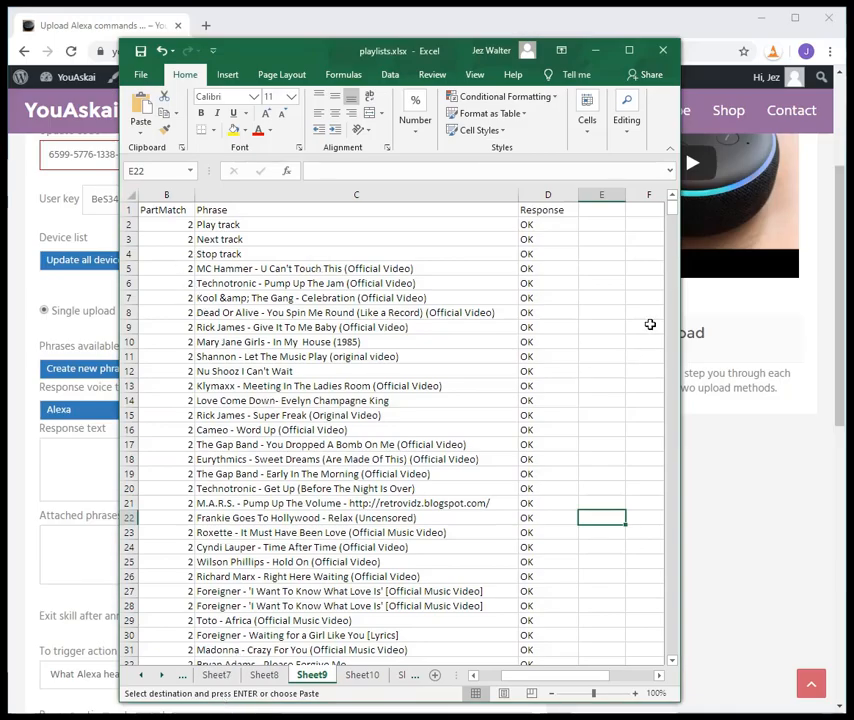
scroll(420, 470, down, 4)
scroll(418, 482, down, 18)
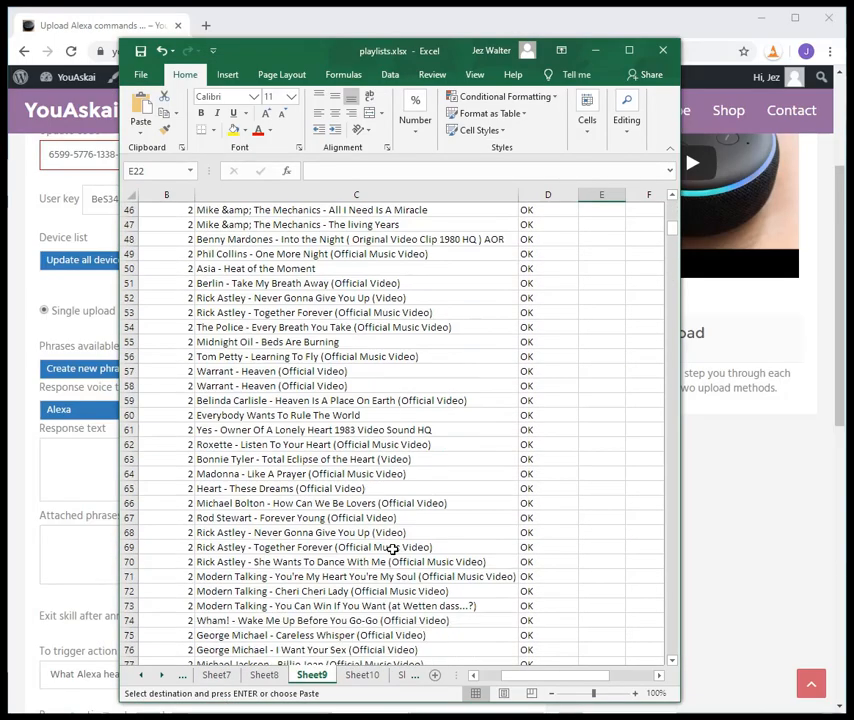
scroll(375, 535, down, 4)
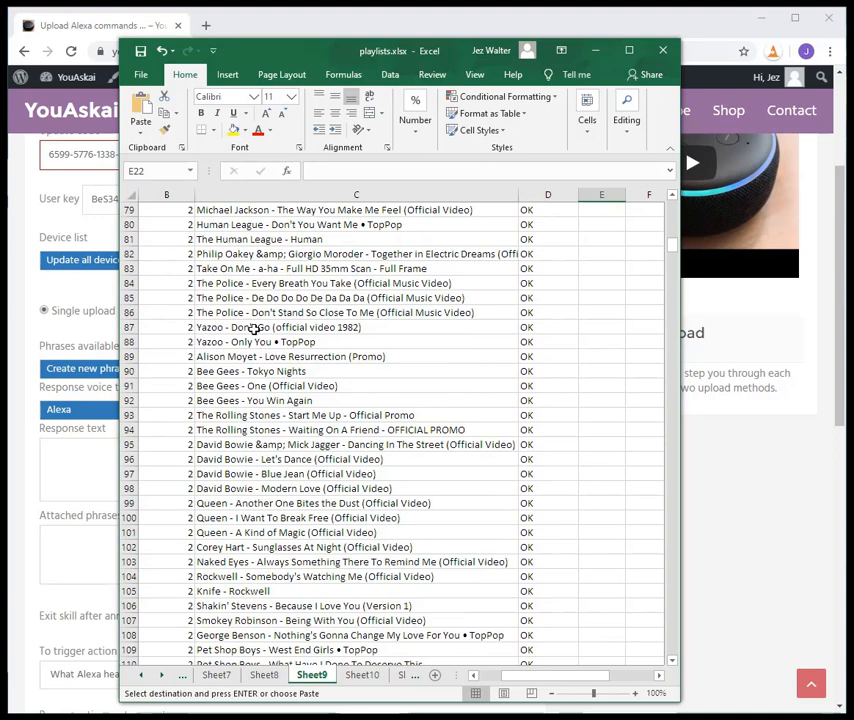
click(133, 196)
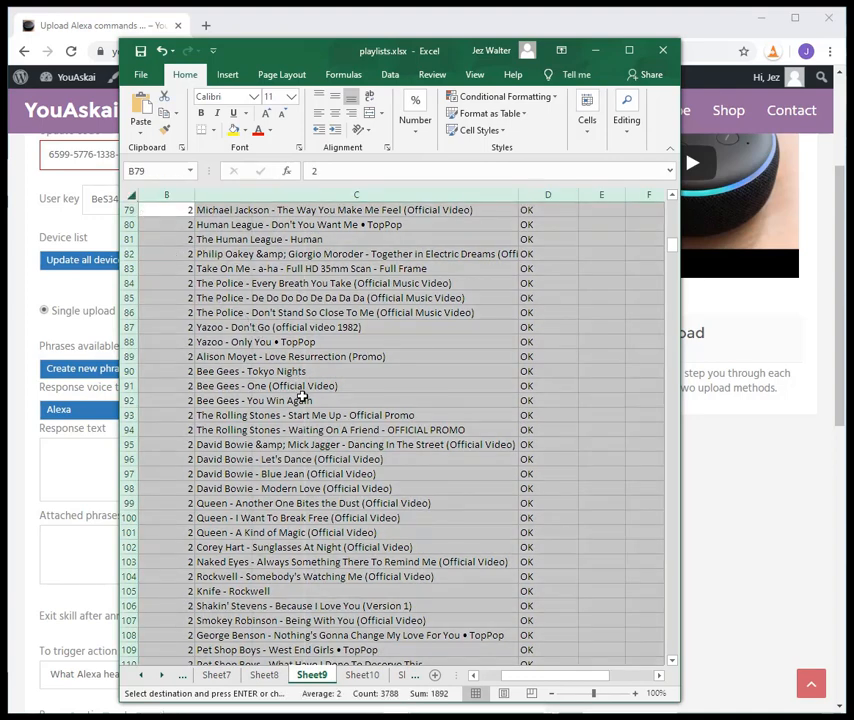
click(40, 511)
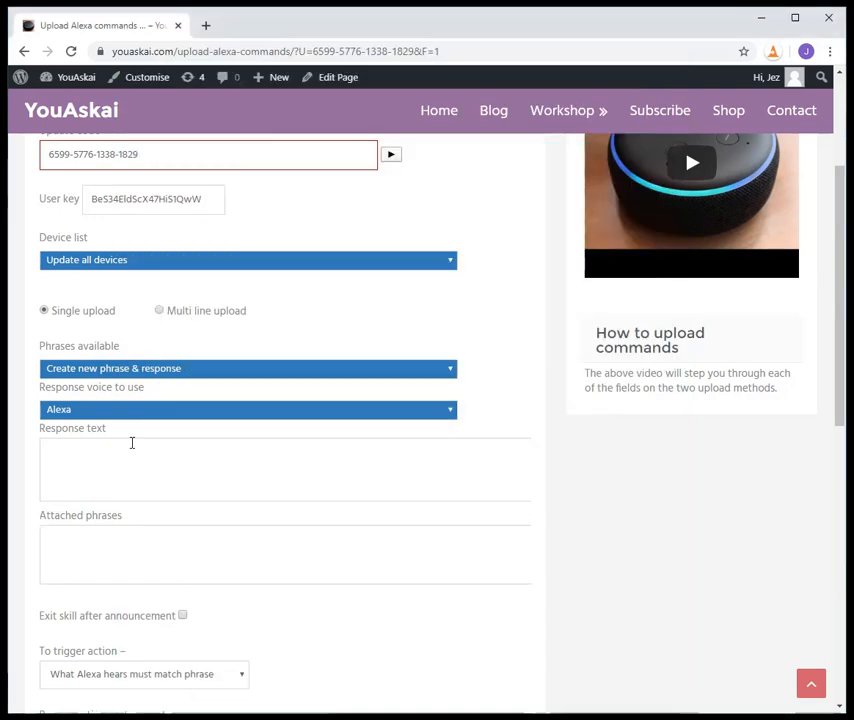
Multi-line upload the pasted playlist rows to the Living room device.
click(160, 313)
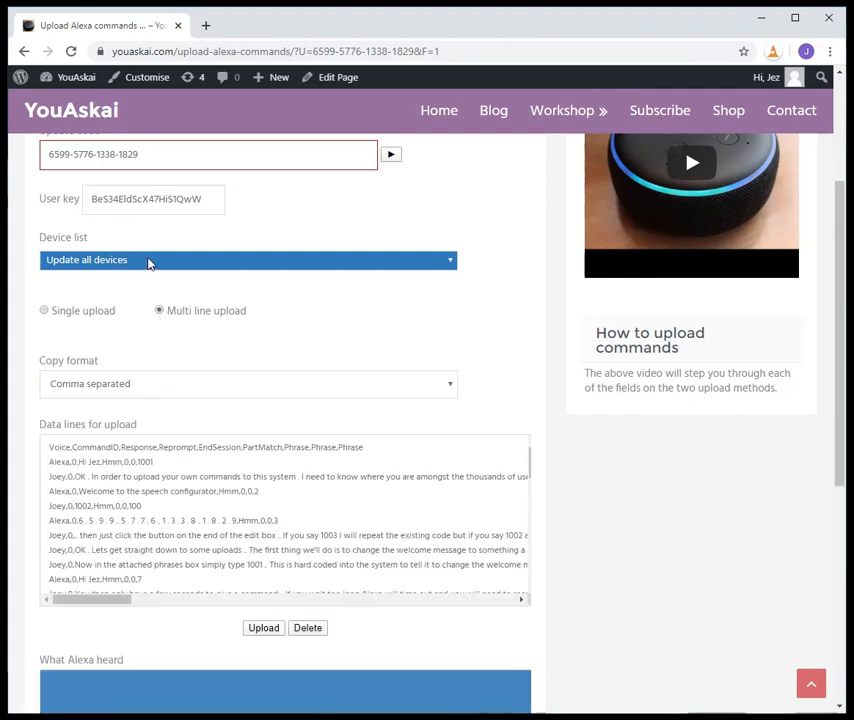
click(149, 262)
click(104, 362)
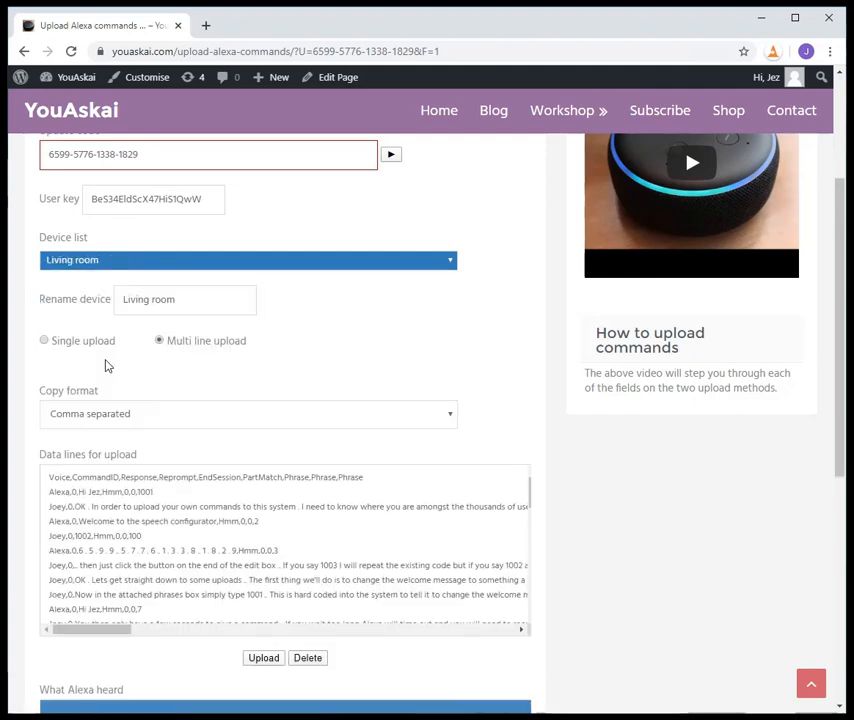
click(131, 490)
key(ctrl+a)
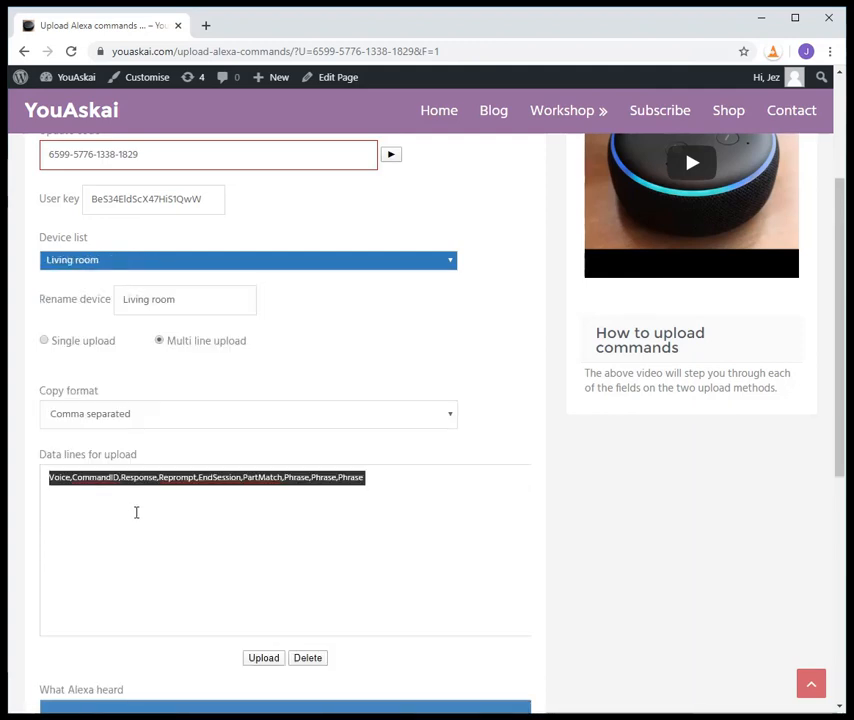
key(ctrl+v)
click(263, 659)
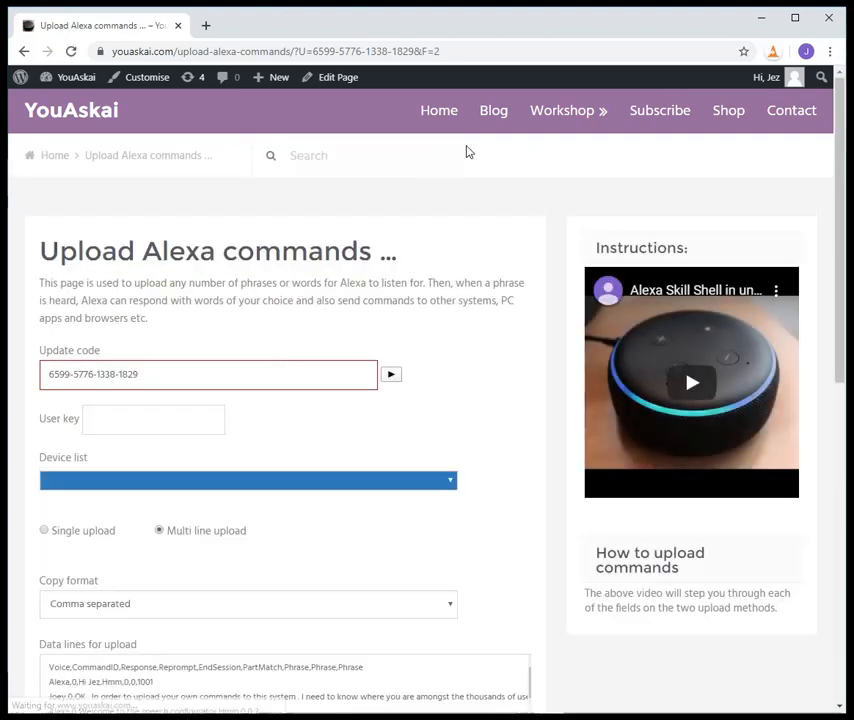
Open the blog's Video Jukebox via Alexa article and fill in the saved user key.
click(493, 114)
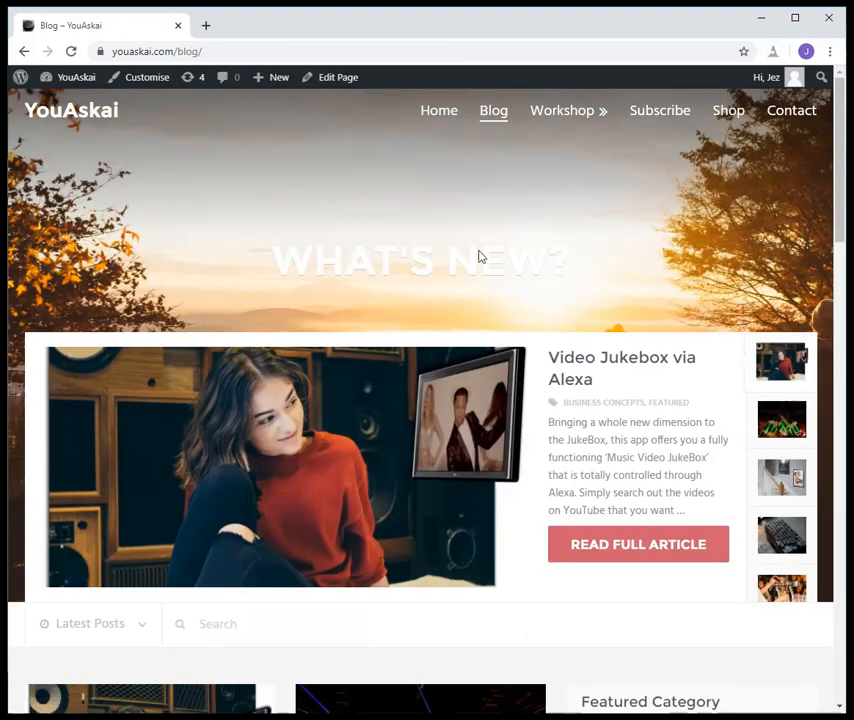
click(627, 550)
scroll(621, 550, down, 3)
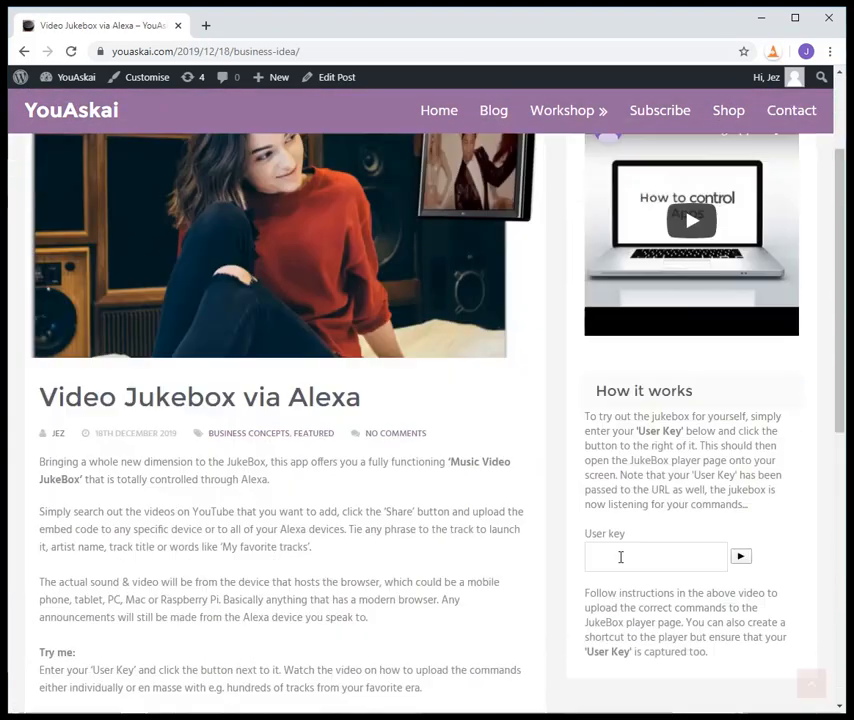
click(622, 498)
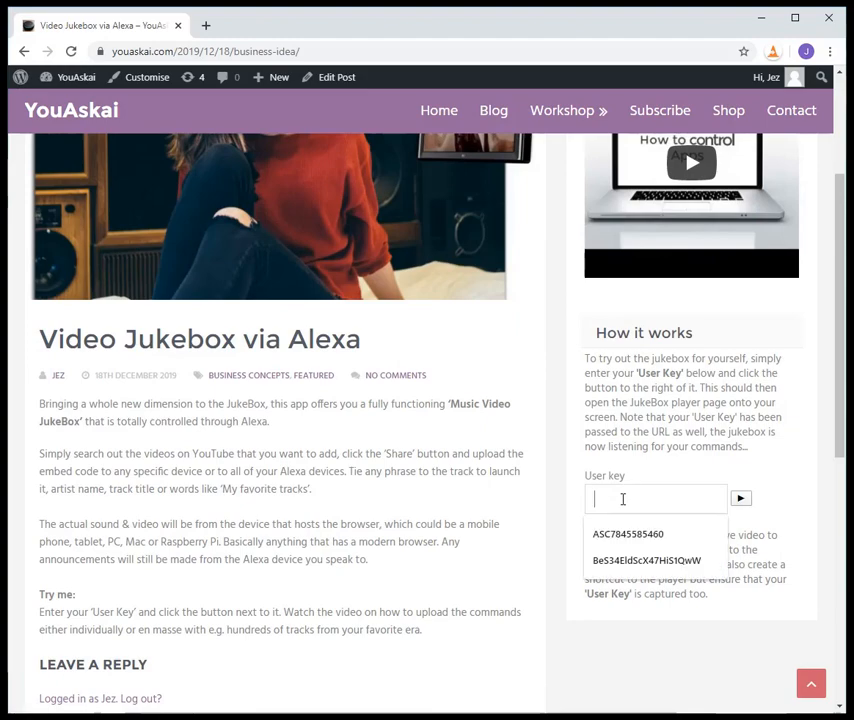
click(629, 561)
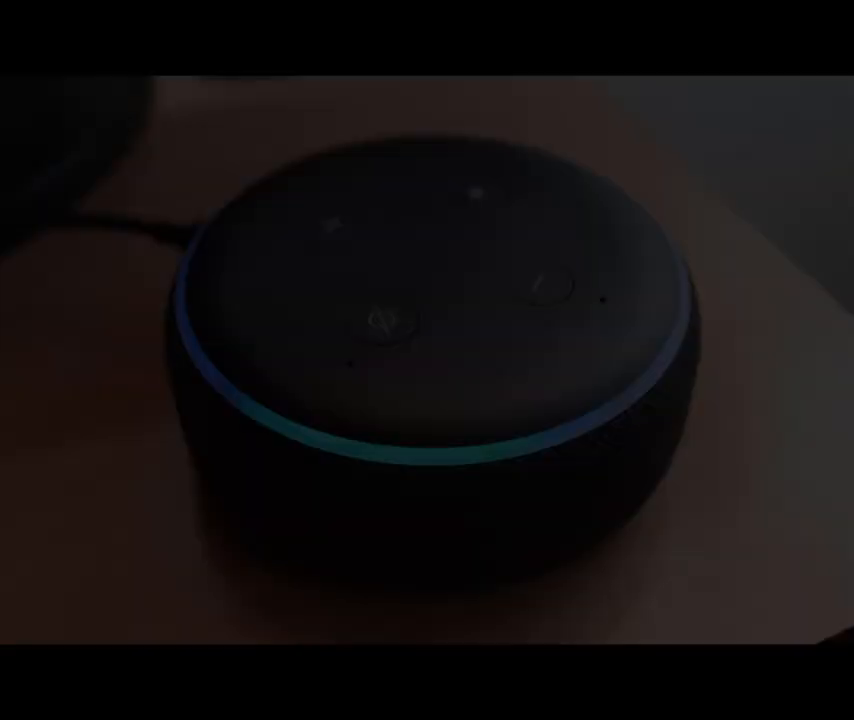